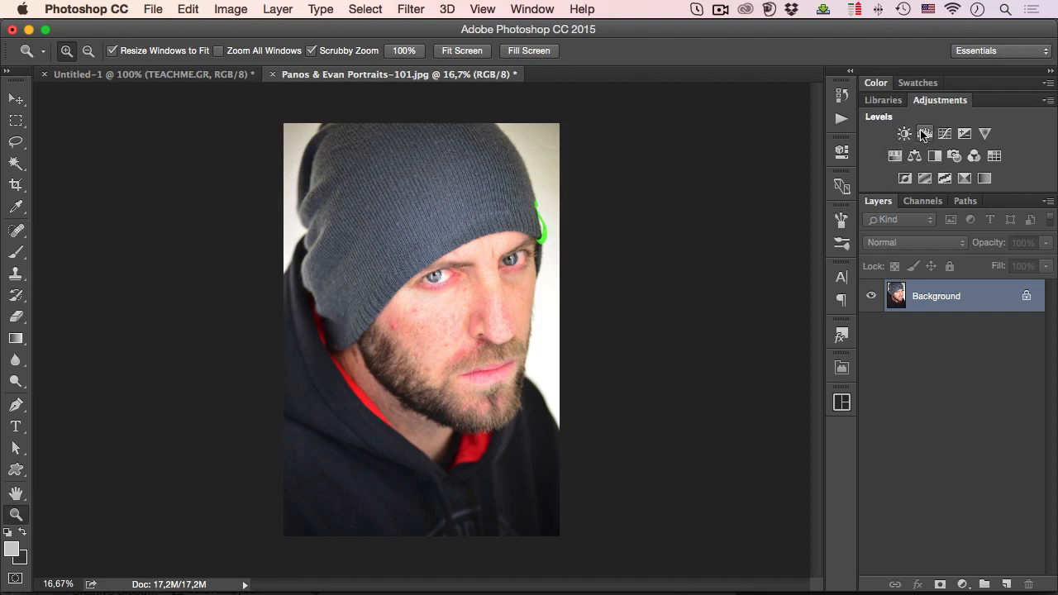
# Add a Hue/Saturation adjustment layer above the portrait's Background layer
pyautogui.click(524, 10)
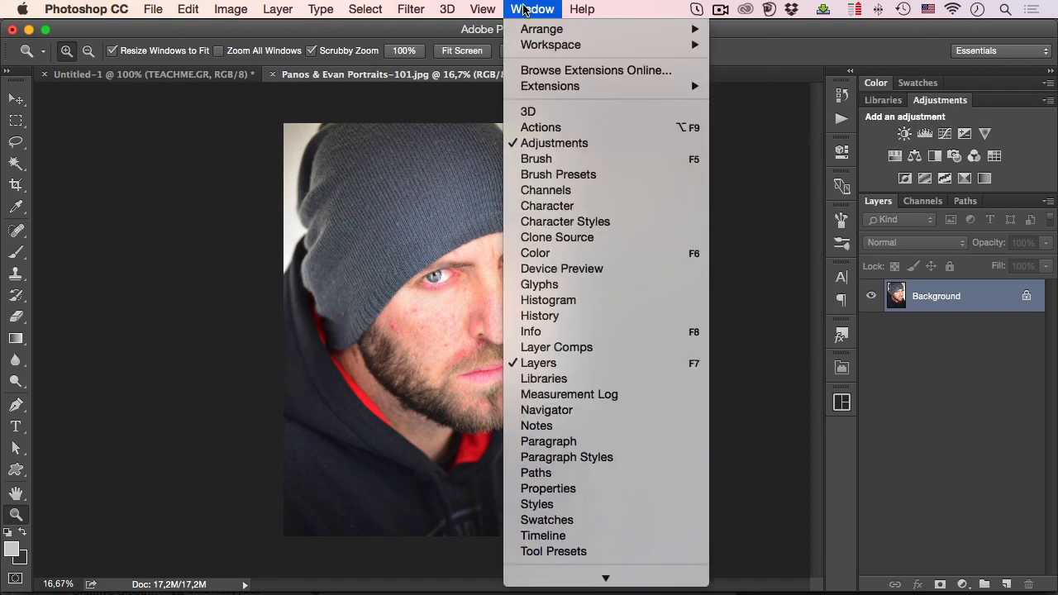
pyautogui.click(565, 146)
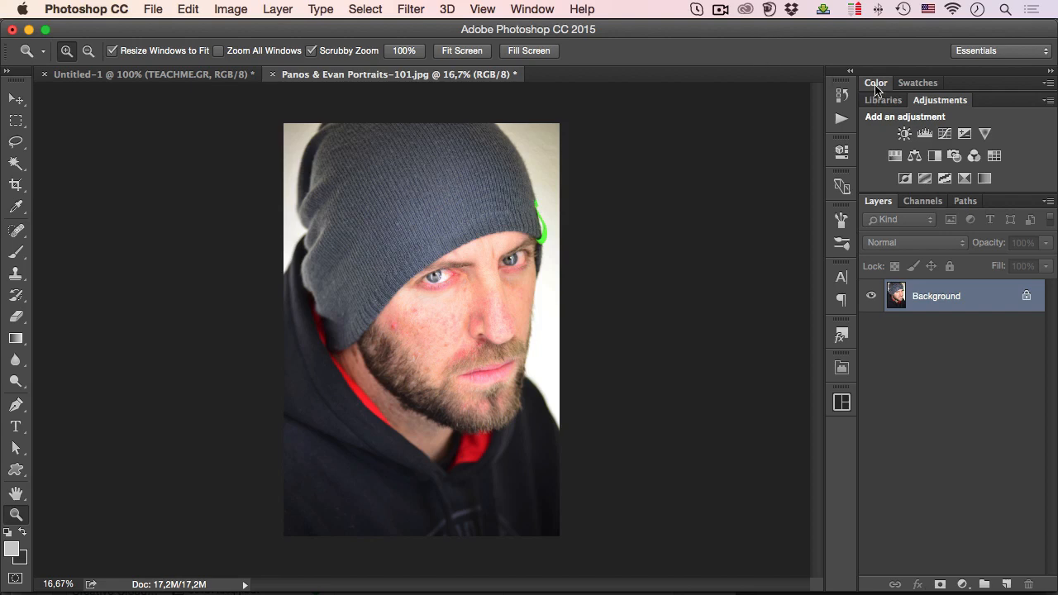
pyautogui.click(894, 157)
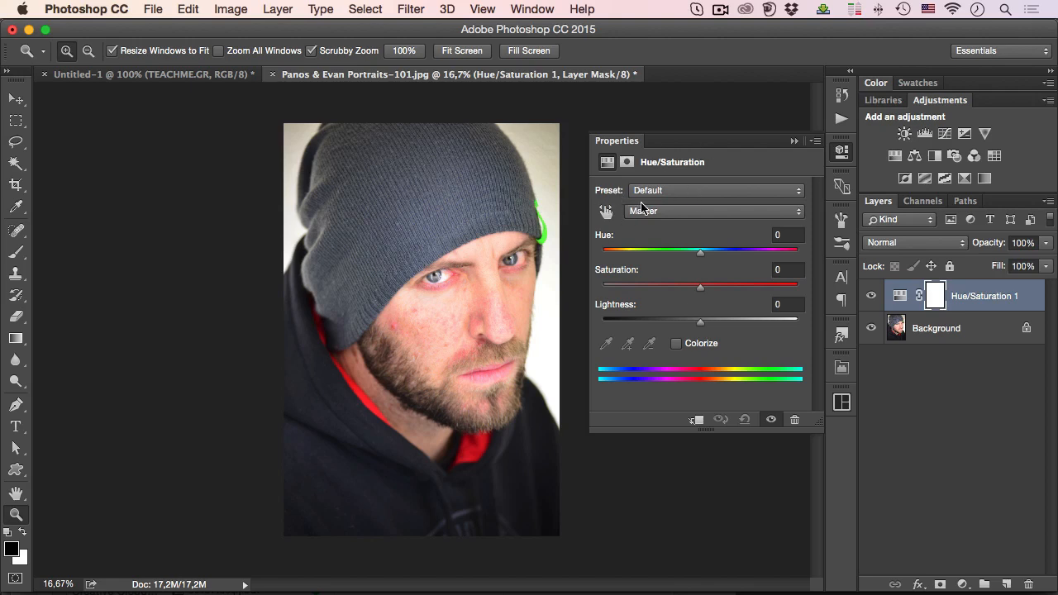
pyautogui.moveTo(701, 254)
pyautogui.mouseDown()
pyautogui.moveTo(653, 252)
pyautogui.moveTo(753, 253)
pyautogui.moveTo(607, 253)
pyautogui.moveTo(779, 253)
pyautogui.moveTo(701, 253)
pyautogui.mouseUp()
pyautogui.click(647, 212)
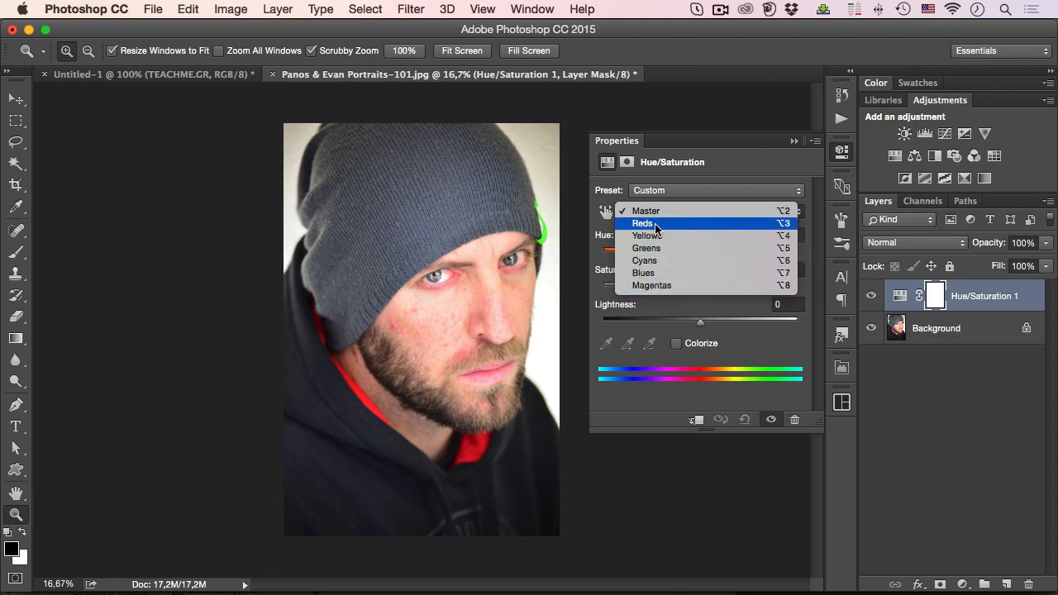
pyautogui.click(741, 168)
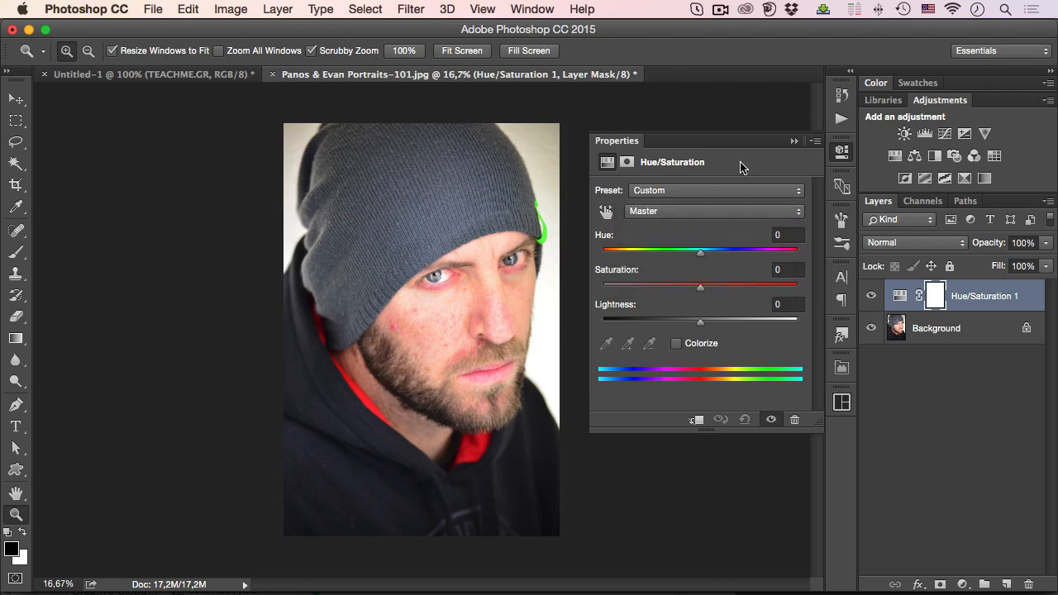
# Target the Reds range by sampling the reddened skin at the eye's inner corner with the on-image adjustment tool
pyautogui.click(606, 212)
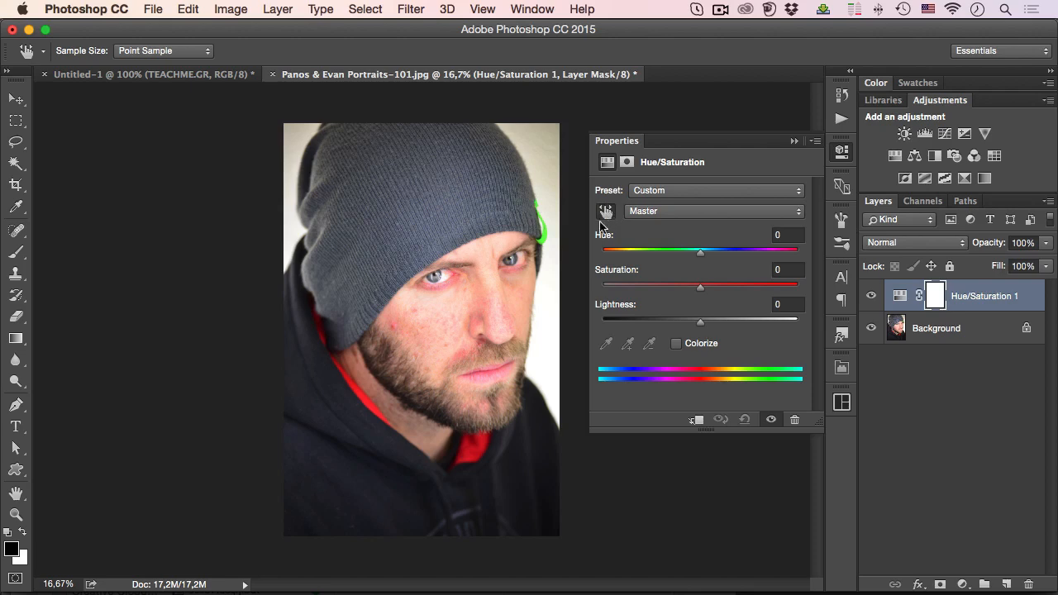
pyautogui.keyDown('super'); pyautogui.click(443, 292); pyautogui.keyUp('super')
pyautogui.keyDown('super'); pyautogui.click(430, 335); pyautogui.keyUp('super')
pyautogui.keyDown('super'); pyautogui.click(427, 336); pyautogui.keyUp('super')
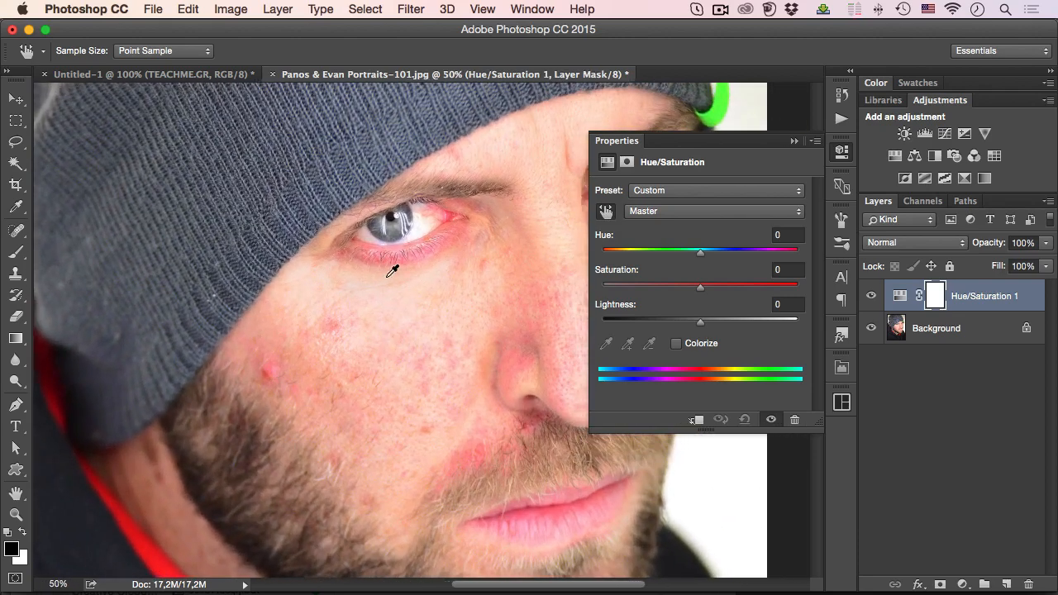
pyautogui.click(446, 235)
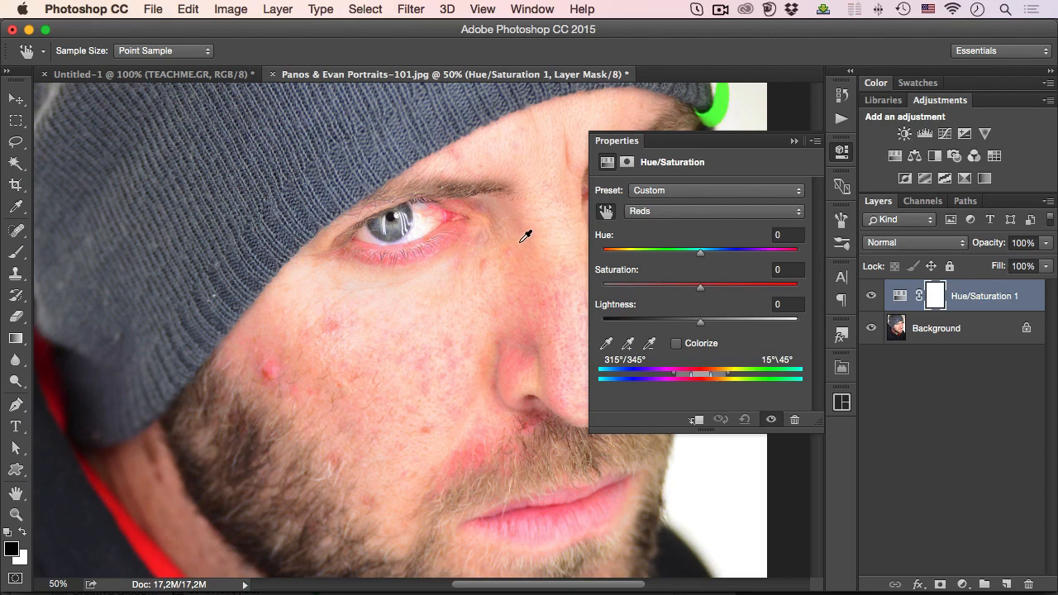
# Exaggerate the hue shift of the Reds to -69 to reveal which areas are affected
pyautogui.moveTo(700, 252); pyautogui.dragTo(715, 255)
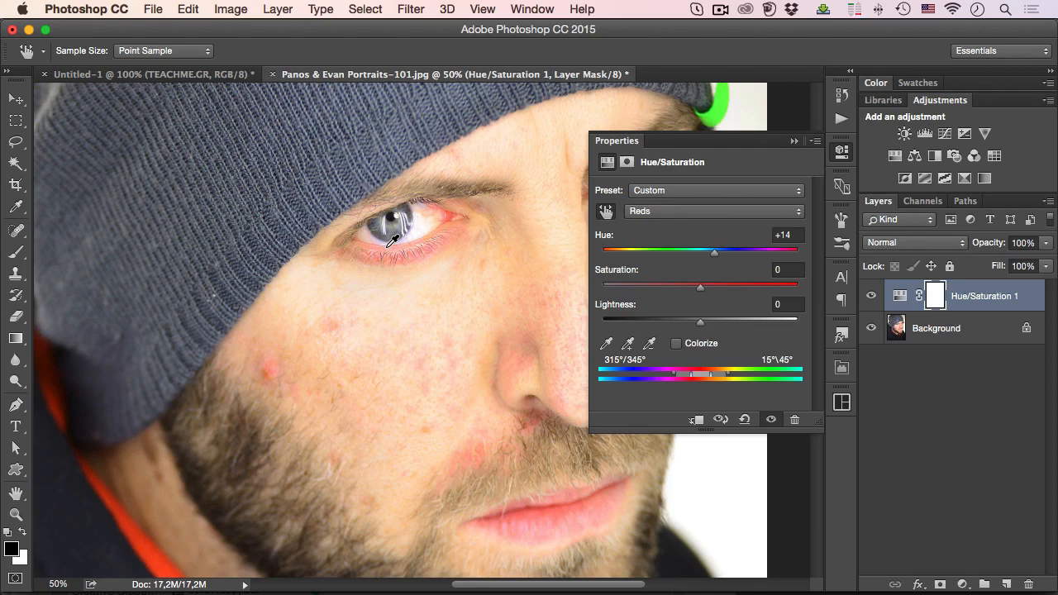
pyautogui.click(777, 235)
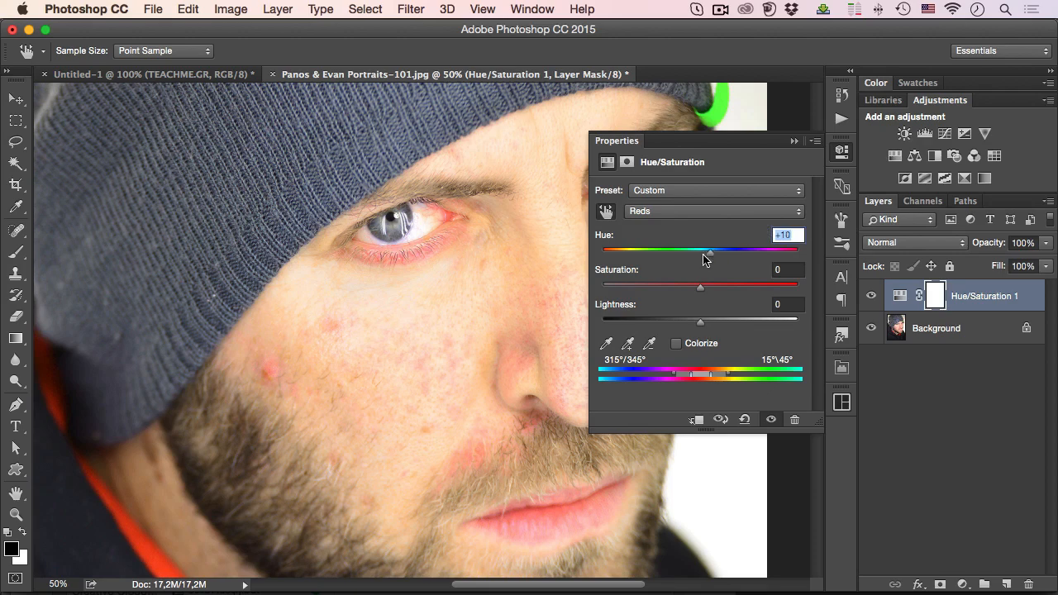
pyautogui.moveTo(712, 254); pyautogui.dragTo(646, 256)
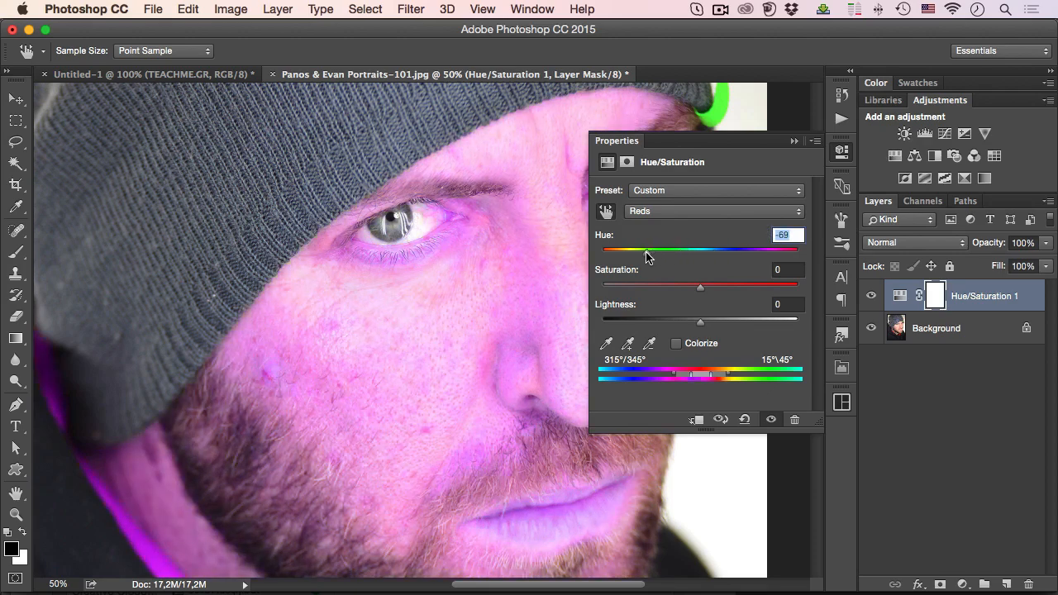
# Narrow the Reds range by subtracting two skin samples beside the bridge of the nose, and compare against the original
pyautogui.click(648, 345)
pyautogui.hscroll(2, 529, 164)
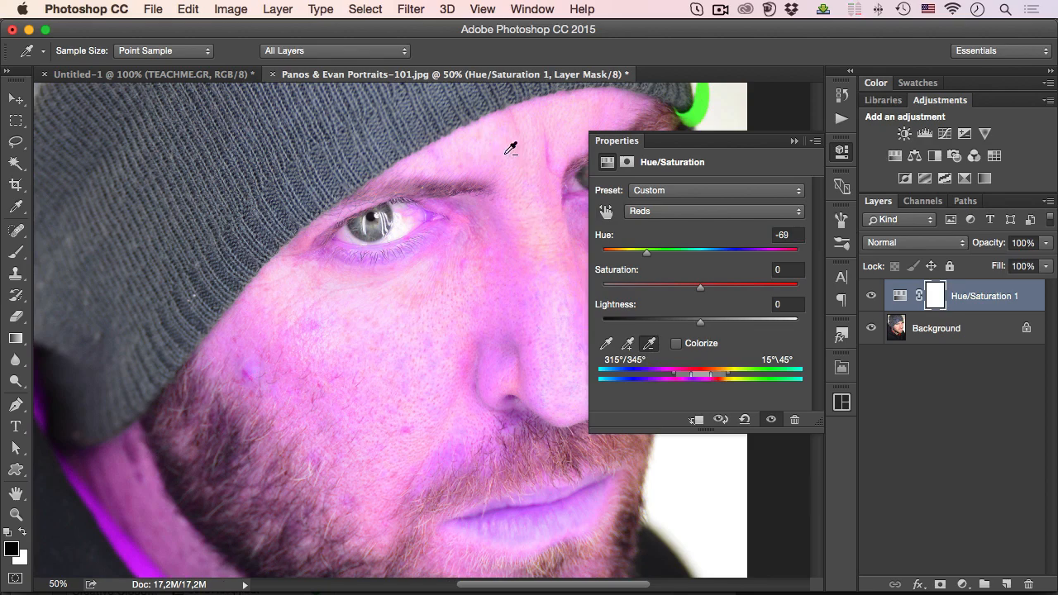
pyautogui.click(872, 296)
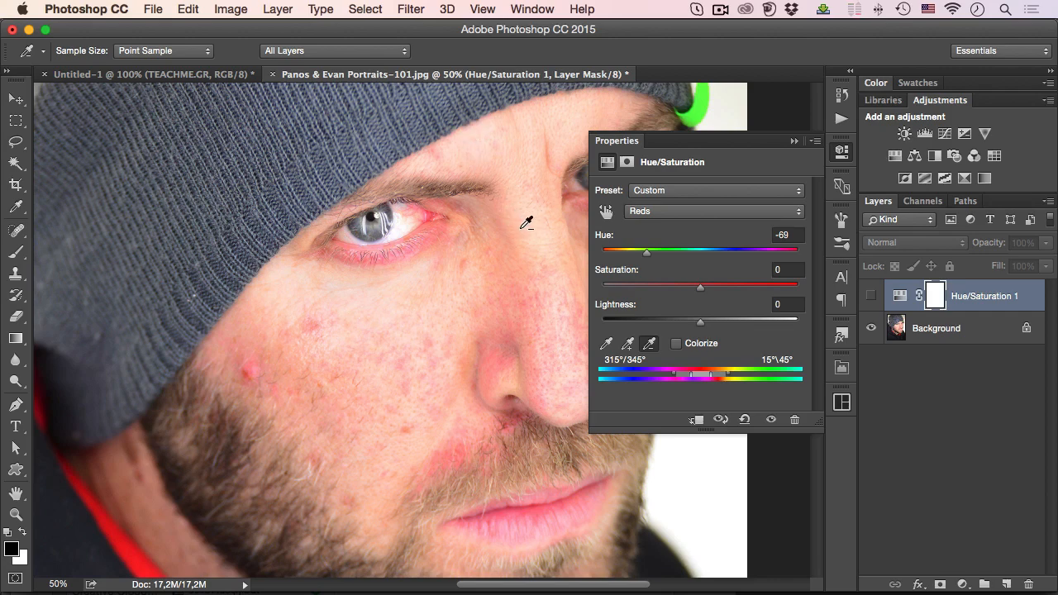
pyautogui.click(872, 296)
pyautogui.click(513, 216)
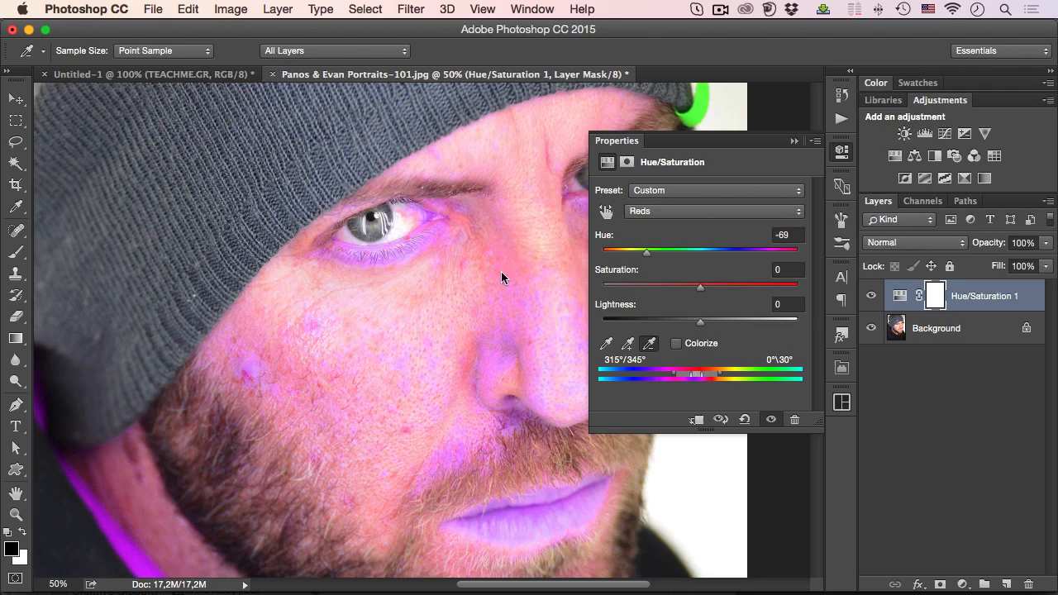
pyautogui.click(515, 230)
pyautogui.click(871, 295)
pyautogui.click(871, 296)
pyautogui.click(870, 296)
pyautogui.click(870, 296)
# Add the reddened skin below the eye to the Reds range, undo the second sample, and compare against the original
pyautogui.click(627, 343)
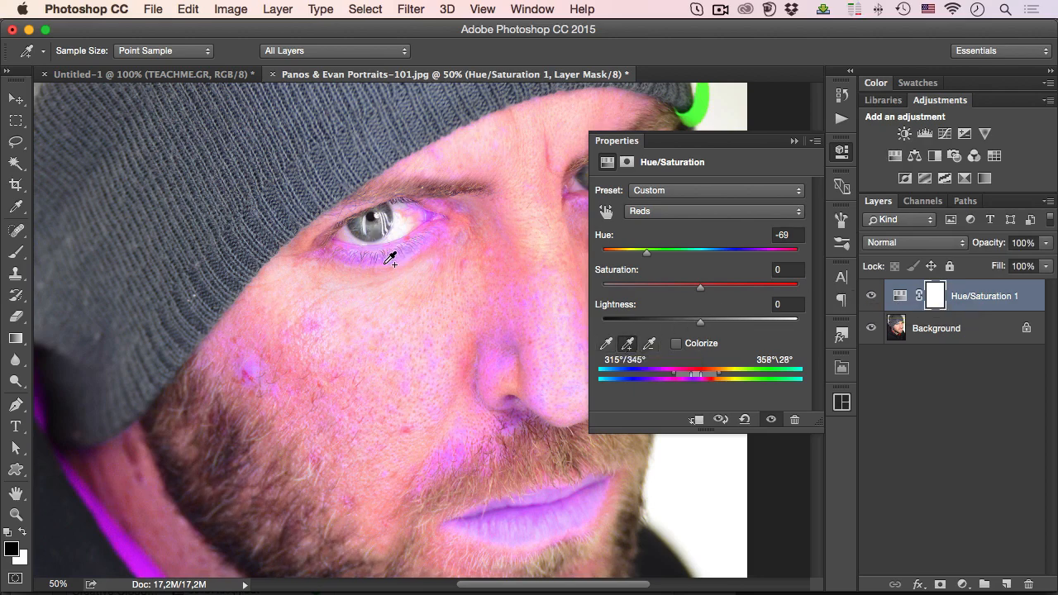
pyautogui.click(413, 239)
pyautogui.click(430, 239)
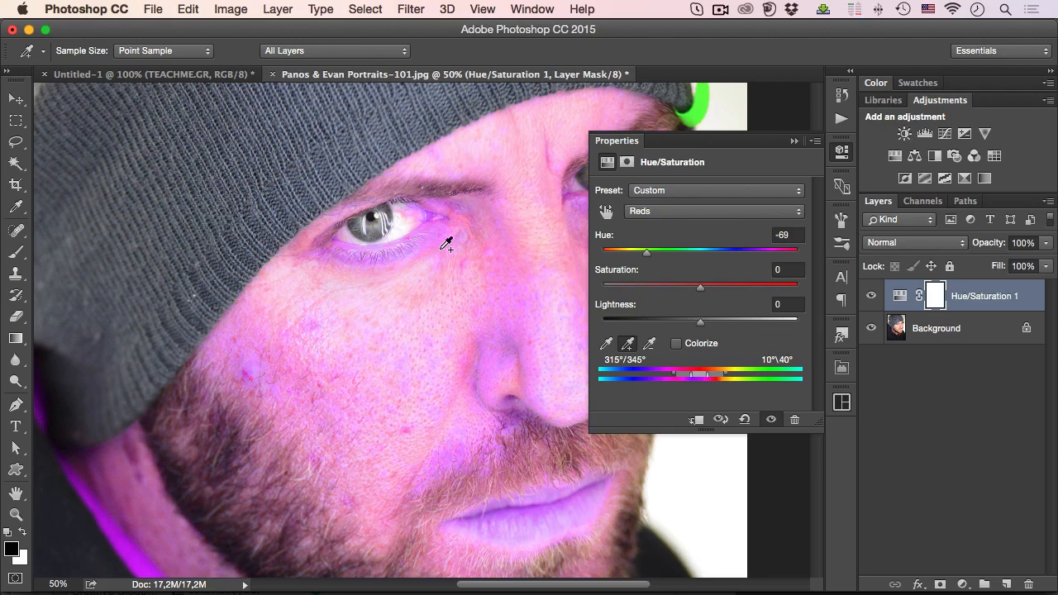
pyautogui.hotkey('ctrl', 'z')
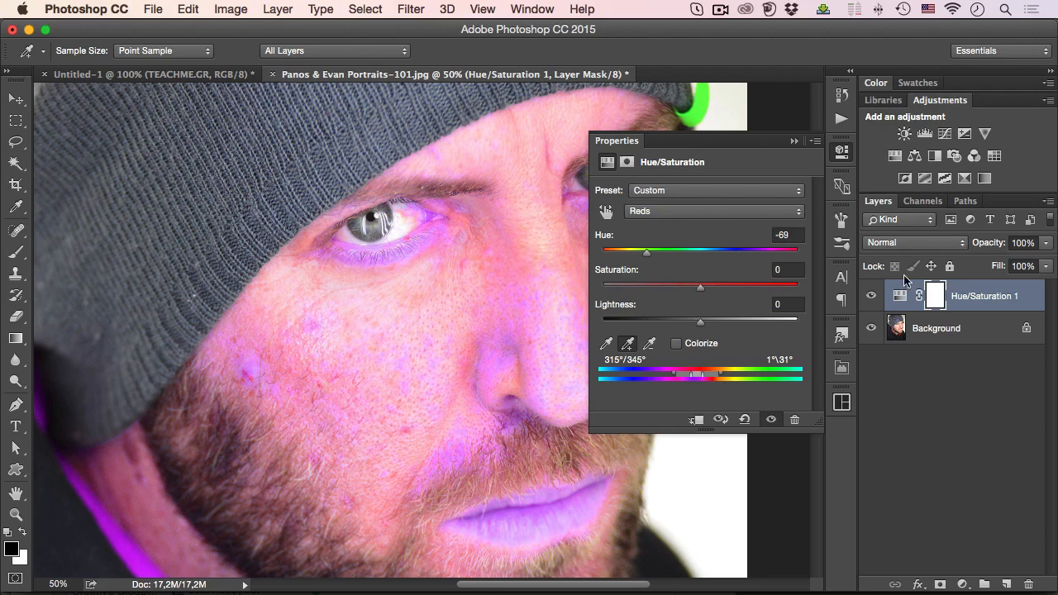
pyautogui.click(873, 297)
pyautogui.click(873, 296)
pyautogui.click(873, 296)
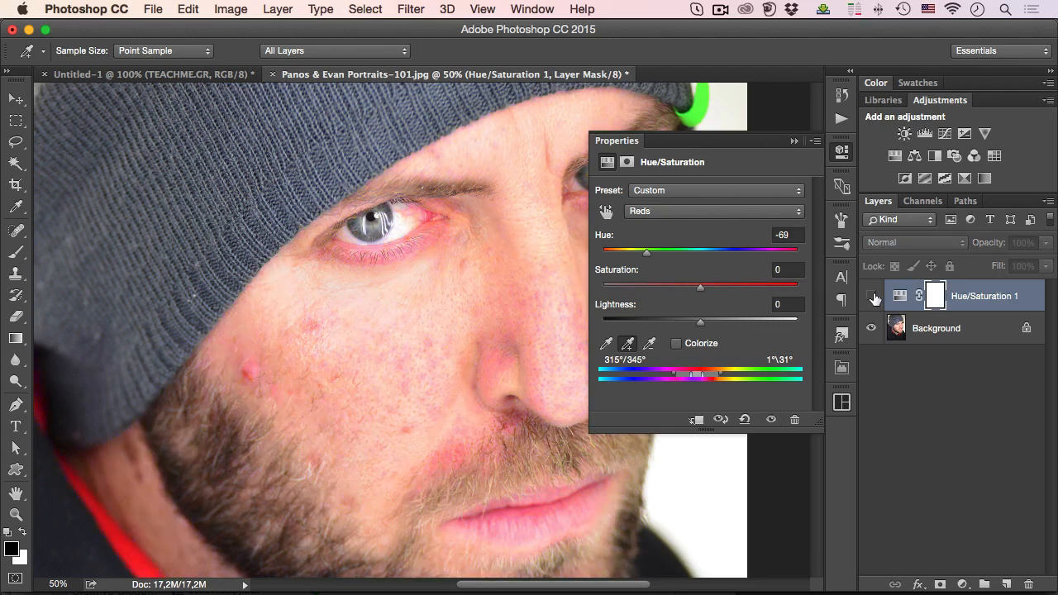
pyautogui.click(873, 297)
# Subtract the skin tone on the nose from the Reds range and set the Reds hue to +27
pyautogui.click(648, 343)
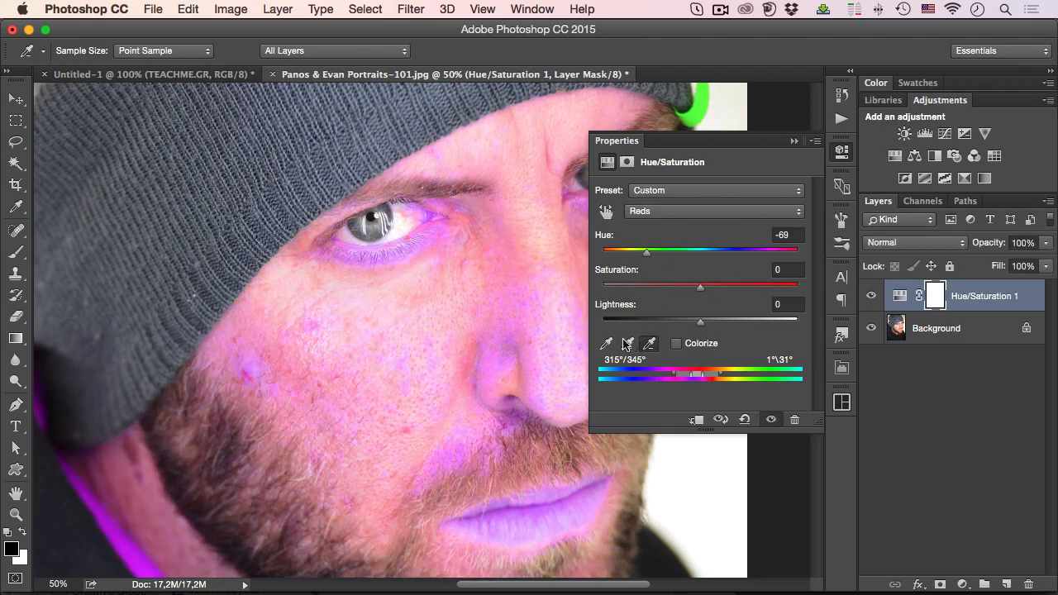
pyautogui.click(541, 294)
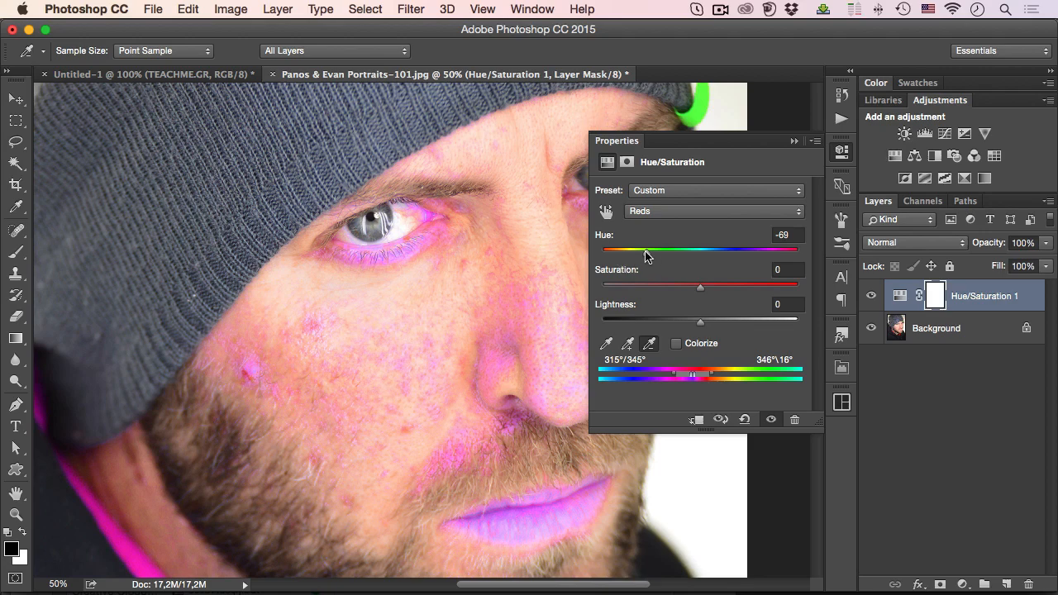
pyautogui.moveTo(644, 252); pyautogui.dragTo(651, 253)
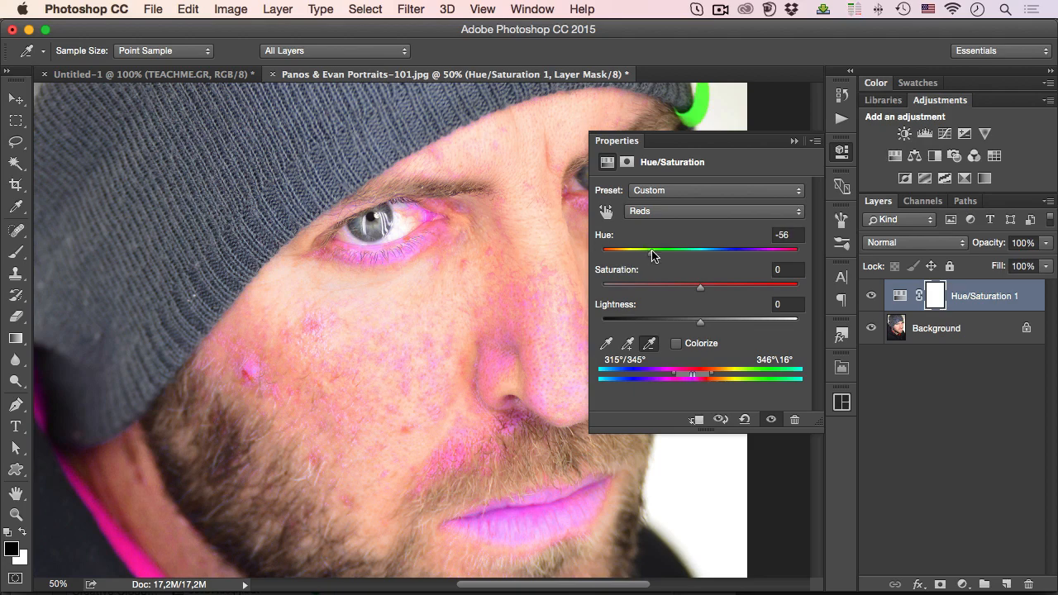
pyautogui.moveTo(652, 253); pyautogui.dragTo(701, 253)
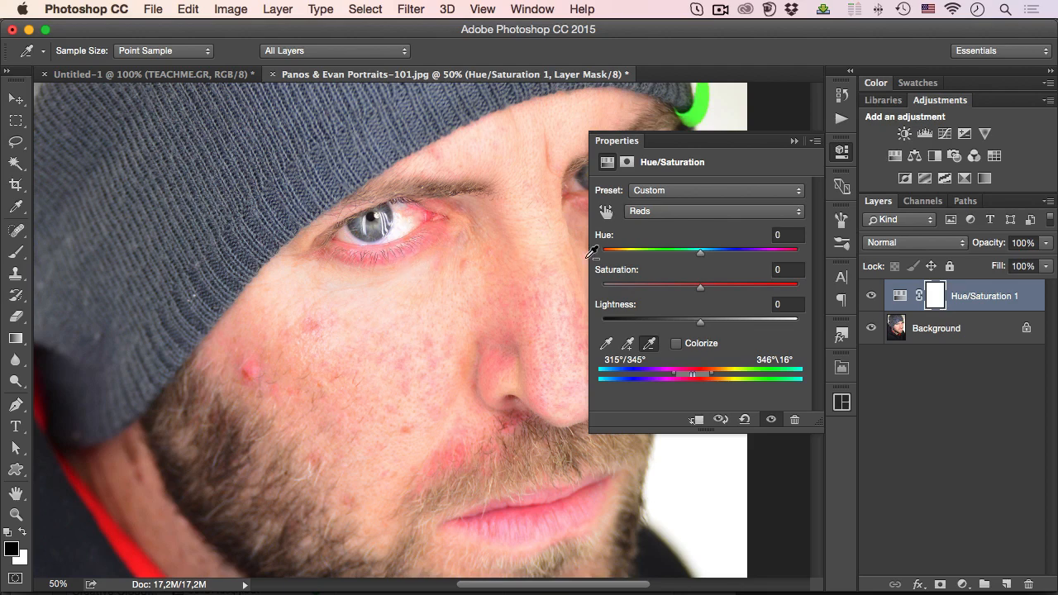
pyautogui.moveTo(699, 254); pyautogui.dragTo(628, 256)
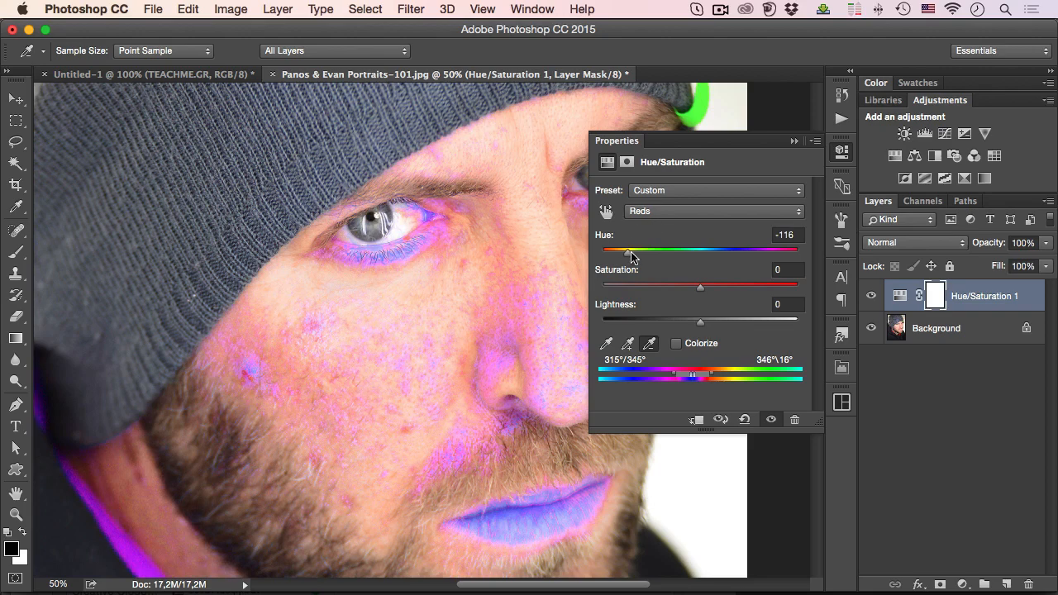
pyautogui.moveTo(632, 256); pyautogui.dragTo(699, 256)
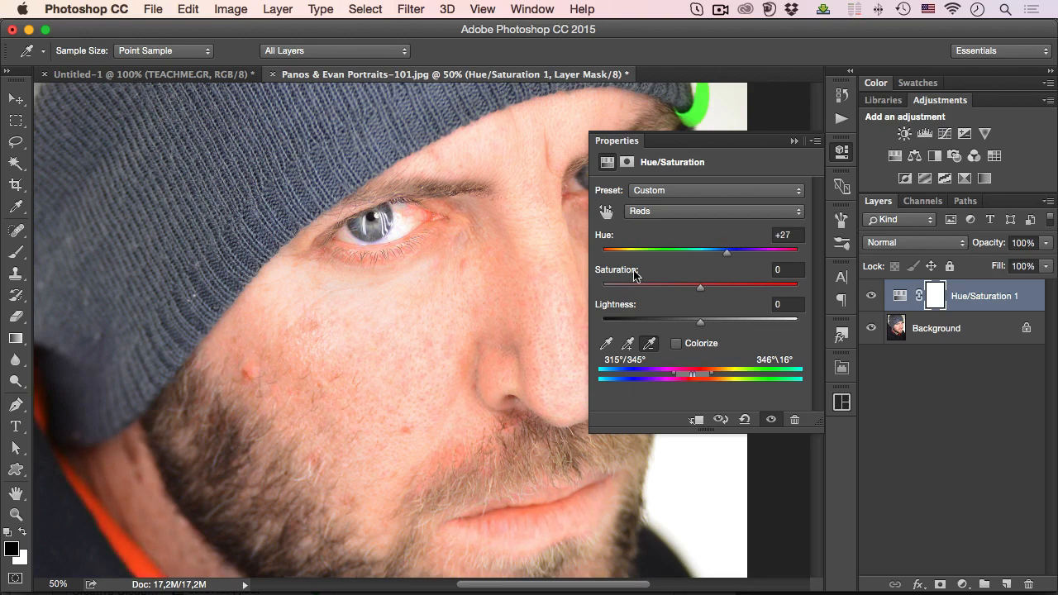
# Compare the whole face with and without the Hue/Saturation adjustment
pyautogui.keyDown('alt'); pyautogui.click(395, 308); pyautogui.keyUp('alt')
pyautogui.keyDown('alt'); pyautogui.click(399, 317); pyautogui.keyUp('alt')
pyautogui.moveTo(400, 328); pyautogui.dragTo(347, 247)
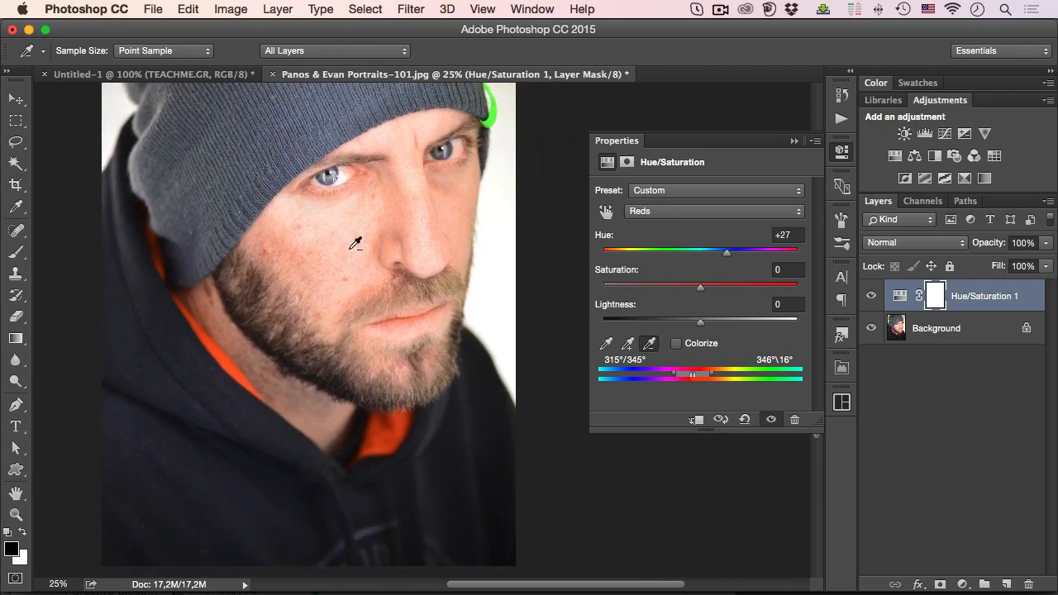
pyautogui.click(871, 300)
pyautogui.click(870, 299)
pyautogui.click(870, 299)
pyautogui.click(870, 299)
# Paint black over the lips on the Hue/Saturation layer mask with a 175 px brush to restore their original colour
pyautogui.press('z')
pyautogui.click(935, 295)
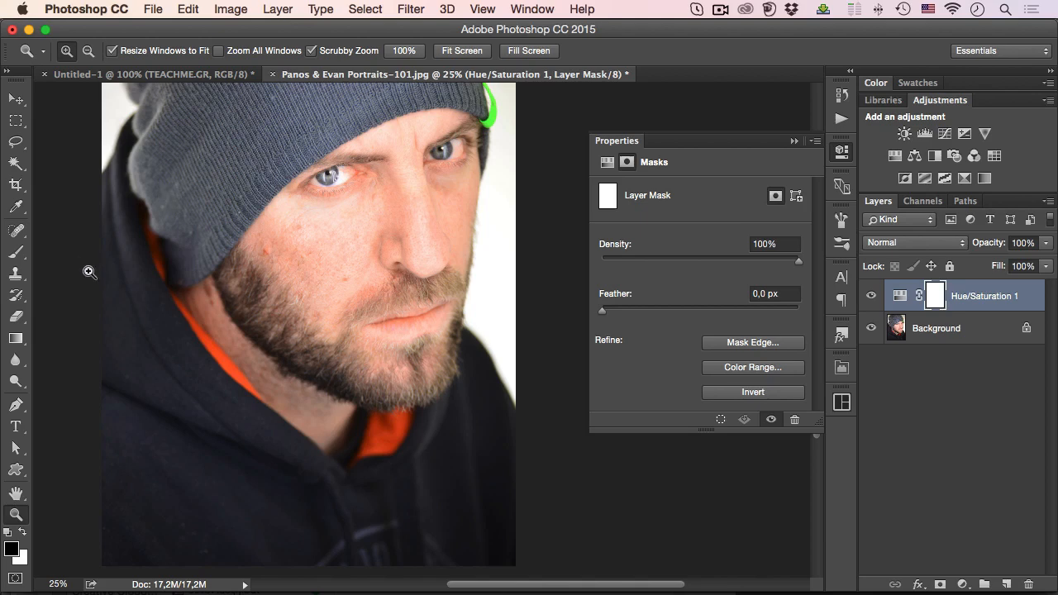
pyautogui.click(343, 209)
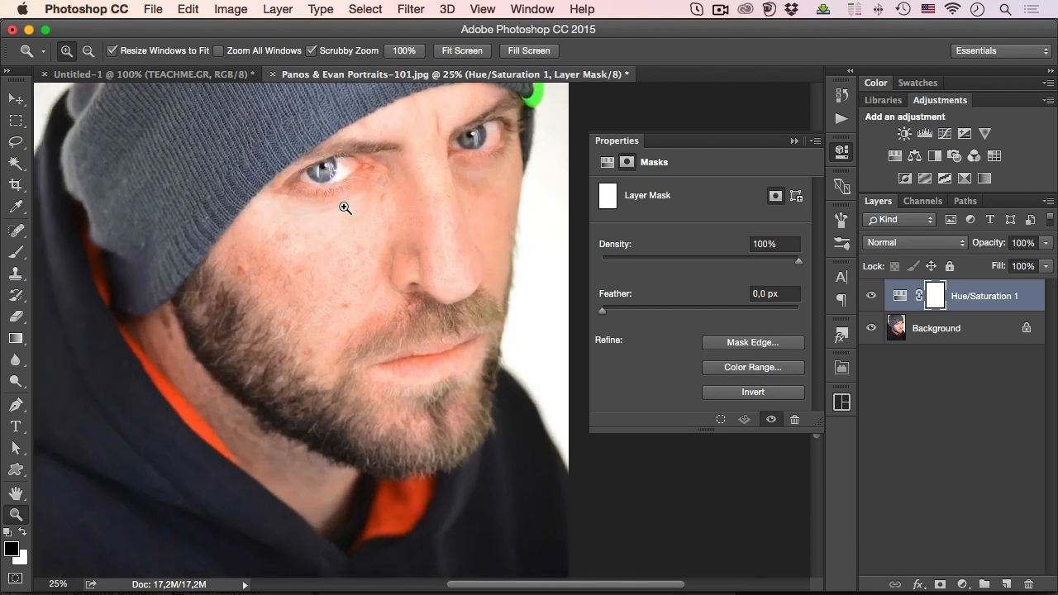
pyautogui.click(343, 208)
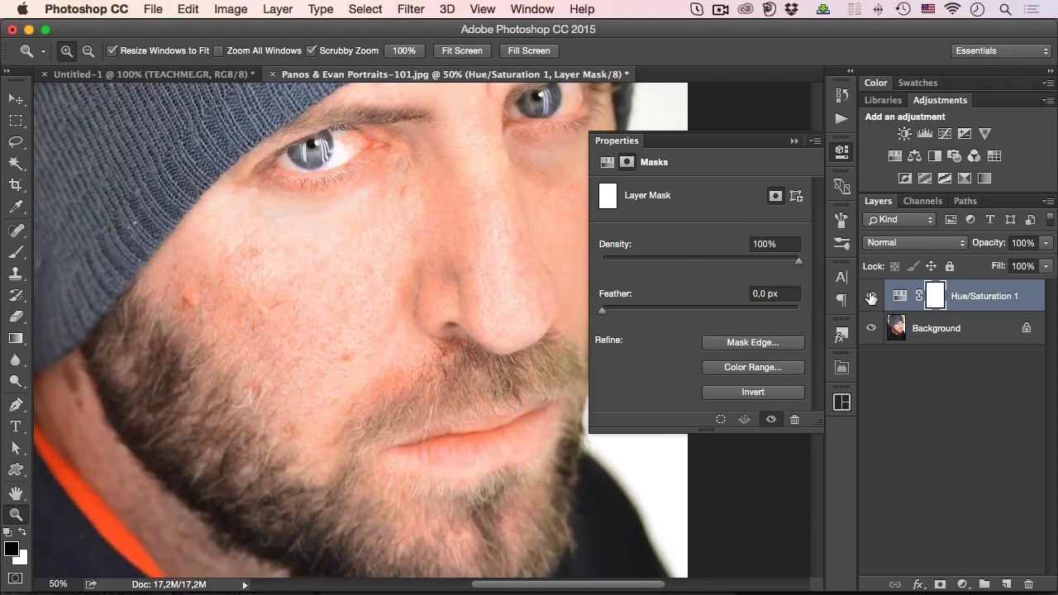
pyautogui.click(871, 297)
pyautogui.click(870, 298)
pyautogui.click(15, 253)
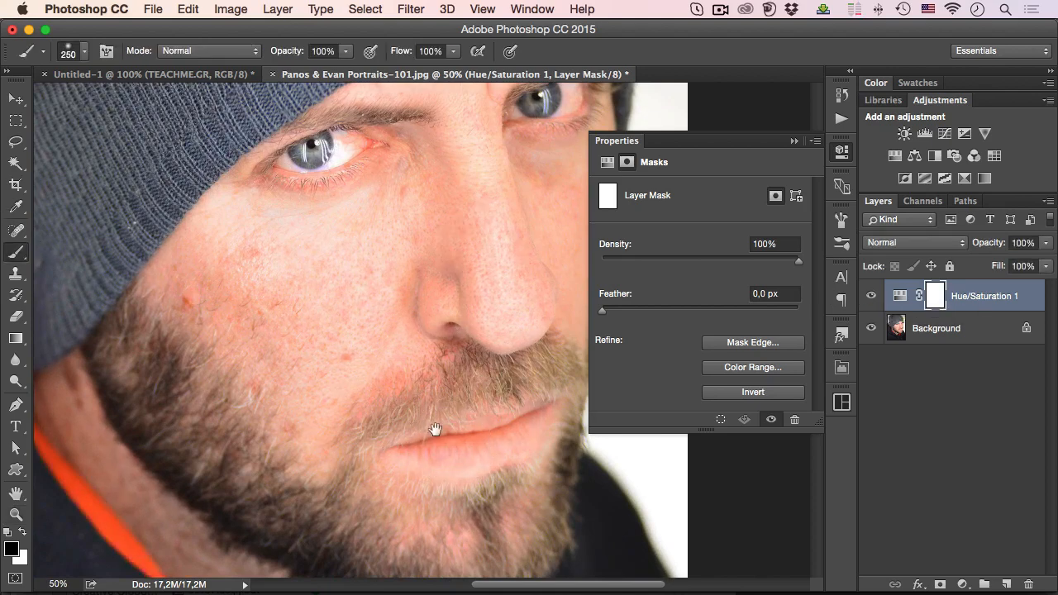
pyautogui.moveTo(439, 433); pyautogui.dragTo(306, 355)
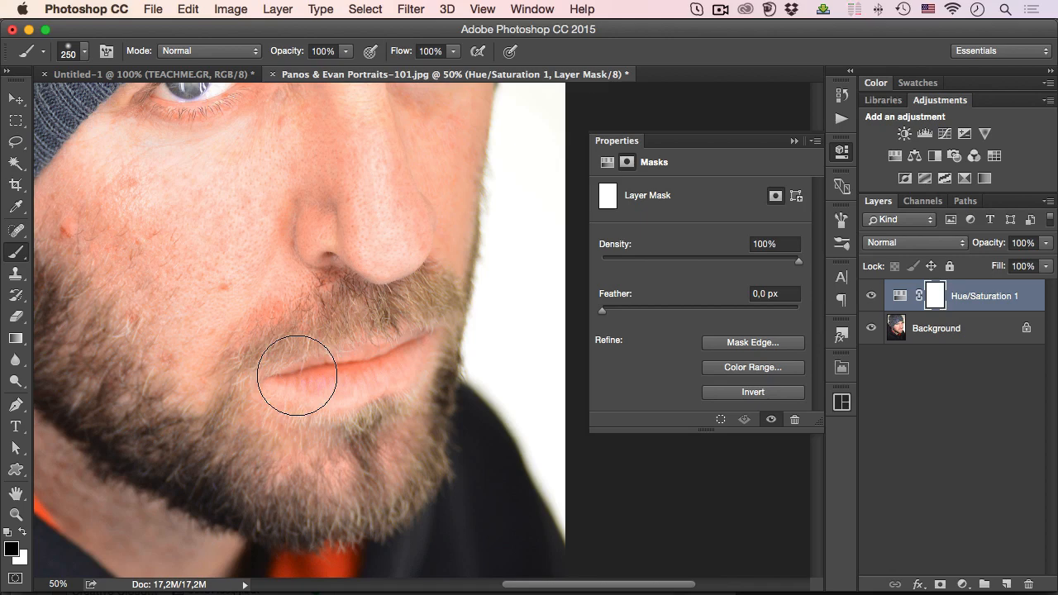
pyautogui.press('[')
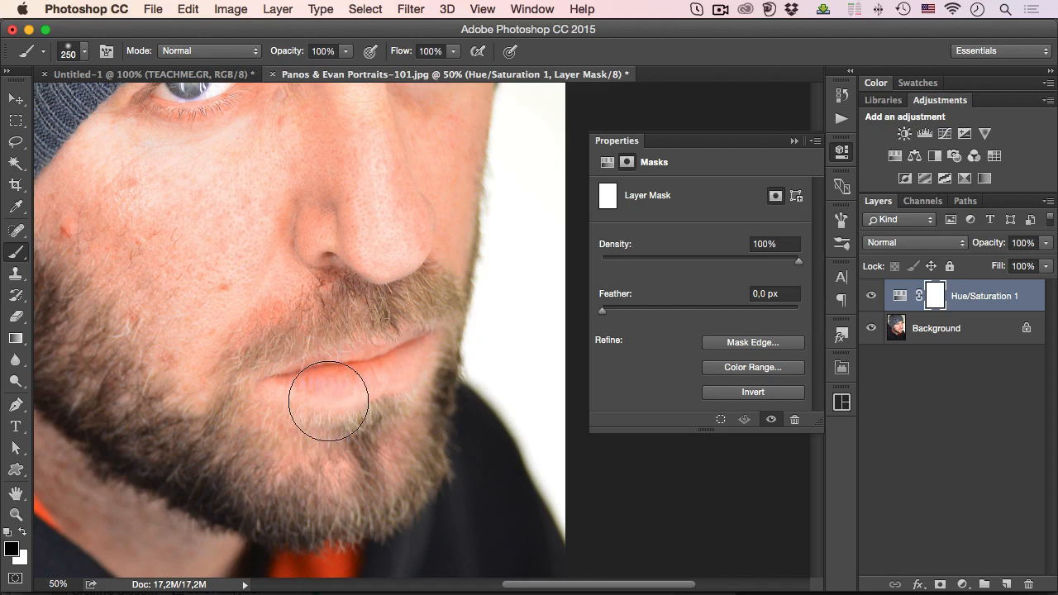
pyautogui.press('[')
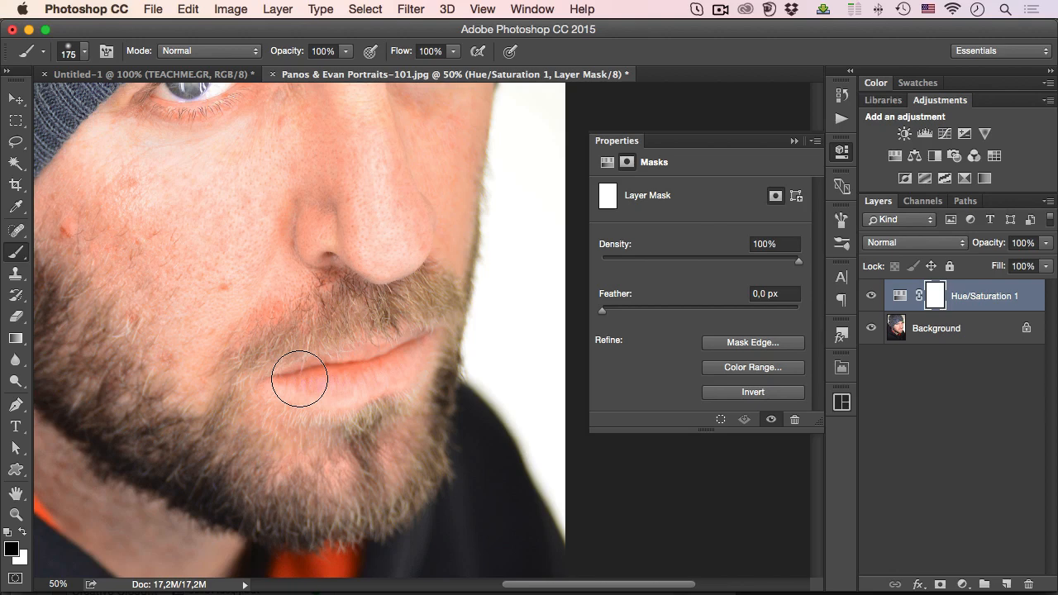
pyautogui.moveTo(294, 373)
pyautogui.mouseDown()
pyautogui.moveTo(351, 376)
pyautogui.moveTo(421, 345)
pyautogui.moveTo(289, 374)
pyautogui.mouseUp()
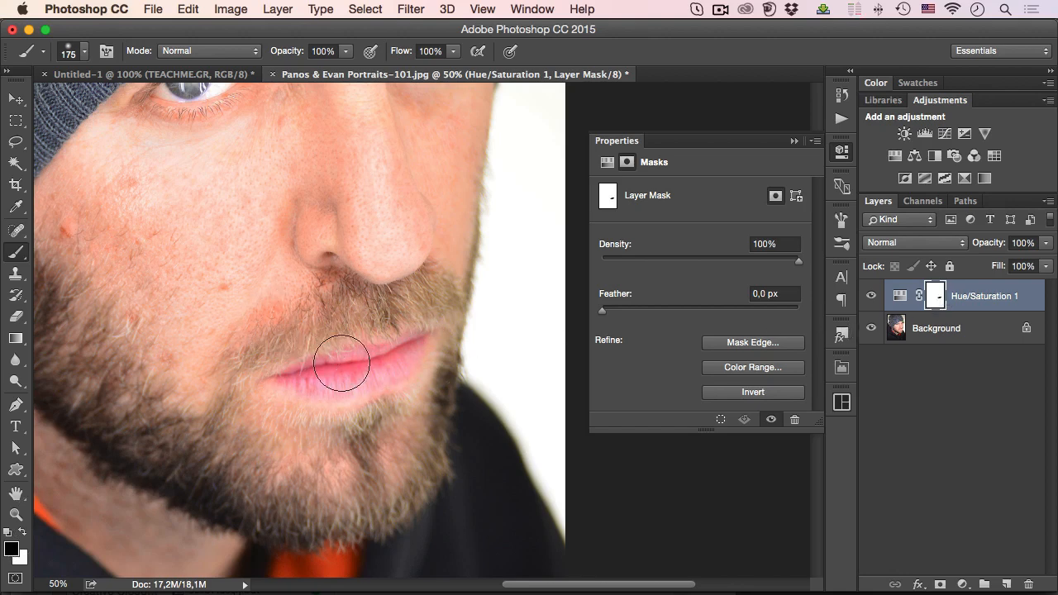
# Inspect the lips and cheeks, then compare the face with and without the Hue/Saturation adjustment
pyautogui.press('space')
pyautogui.moveTo(227, 139)
pyautogui.mouseDown()
pyautogui.moveTo(265, 184)
pyautogui.moveTo(305, 195)
pyautogui.mouseUp()
pyautogui.moveTo(278, 394); pyautogui.dragTo(224, 307)
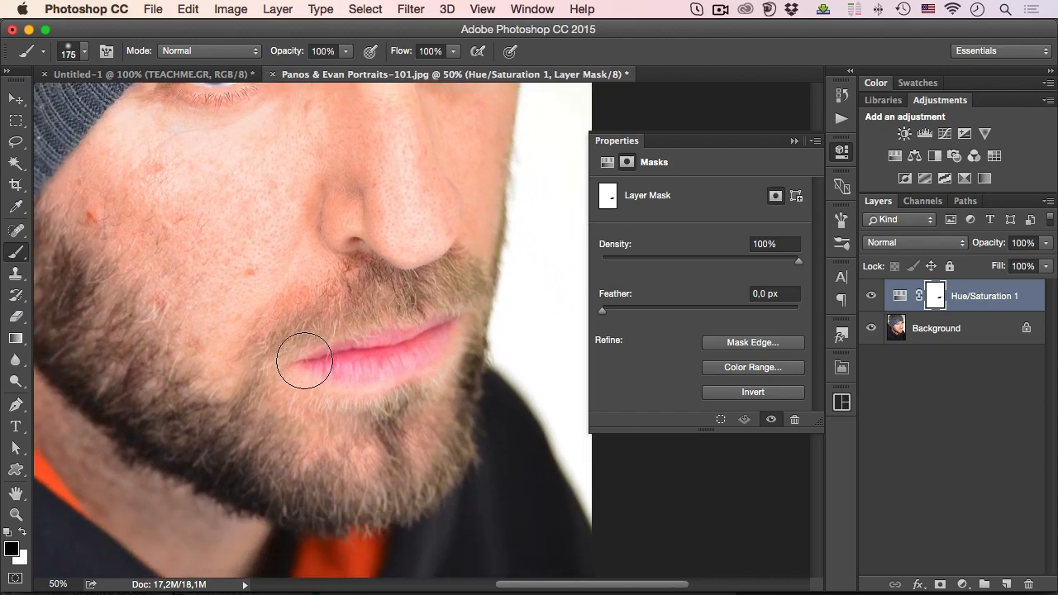
pyautogui.press('space')
pyautogui.moveTo(223, 250)
pyautogui.mouseDown()
pyautogui.moveTo(278, 300)
pyautogui.moveTo(266, 331)
pyautogui.mouseUp()
pyautogui.click(871, 296)
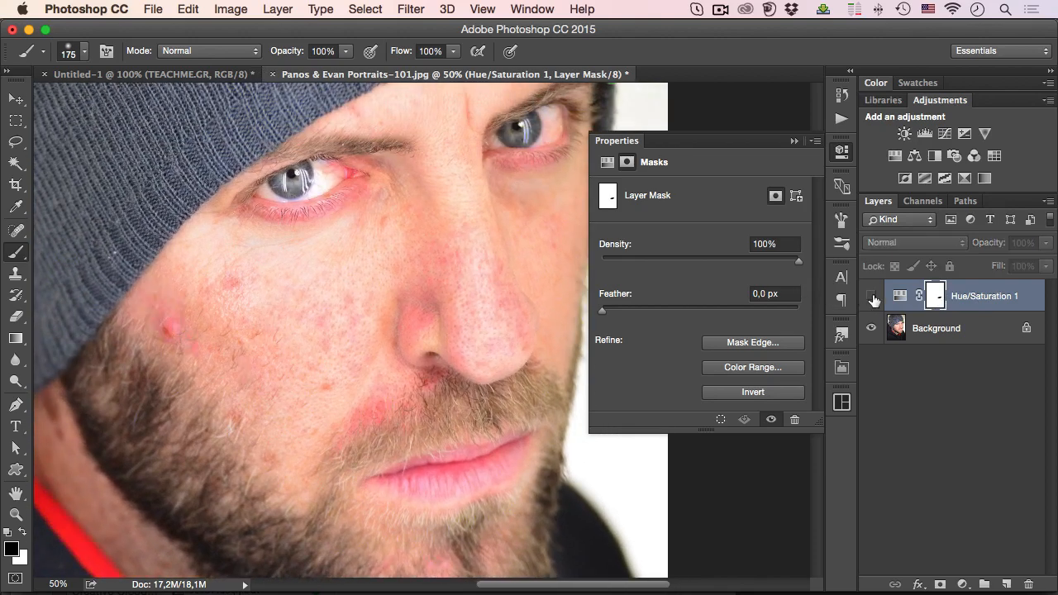
pyautogui.click(872, 296)
pyautogui.click(872, 297)
pyautogui.click(872, 298)
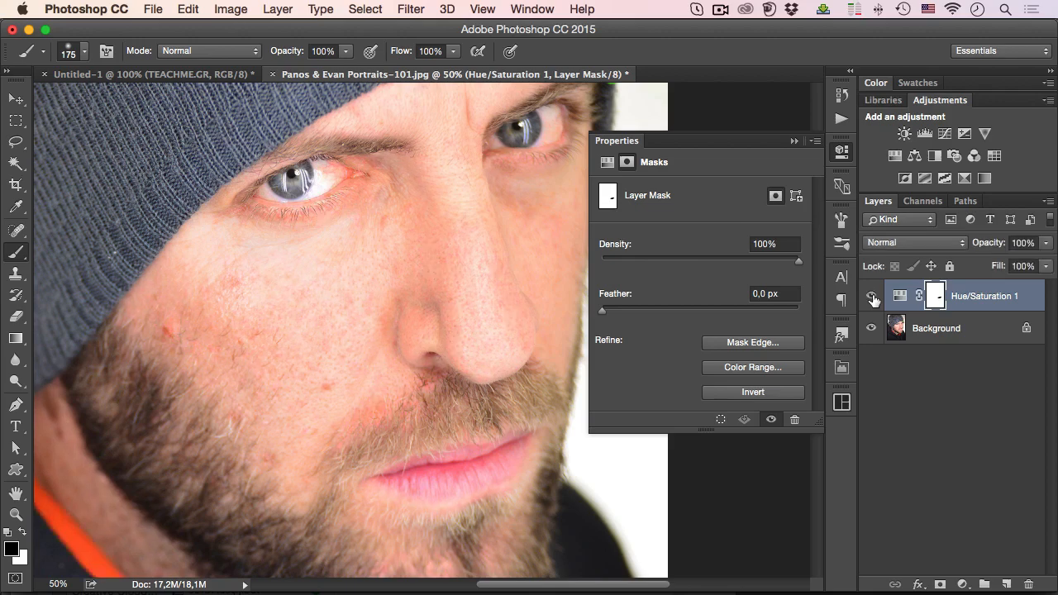
pyautogui.click(872, 298)
pyautogui.click(872, 297)
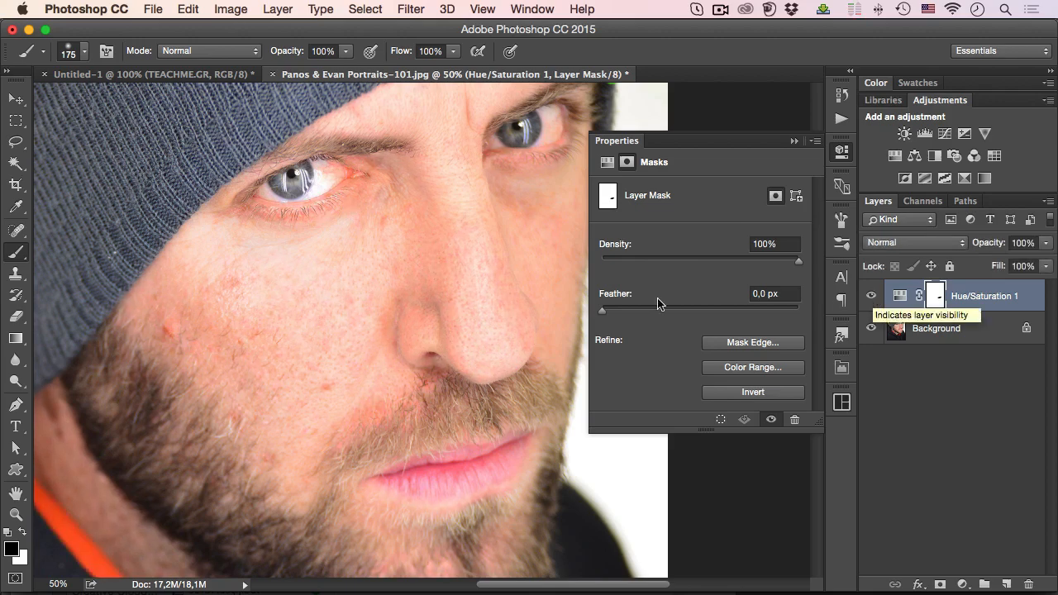
# Add a new empty layer above the adjustment and set the Clone Stamp to 100% opacity and 40% flow
pyautogui.press('space')
pyautogui.moveTo(371, 289)
pyautogui.mouseDown()
pyautogui.moveTo(345, 241)
pyautogui.moveTo(323, 273)
pyautogui.mouseUp()
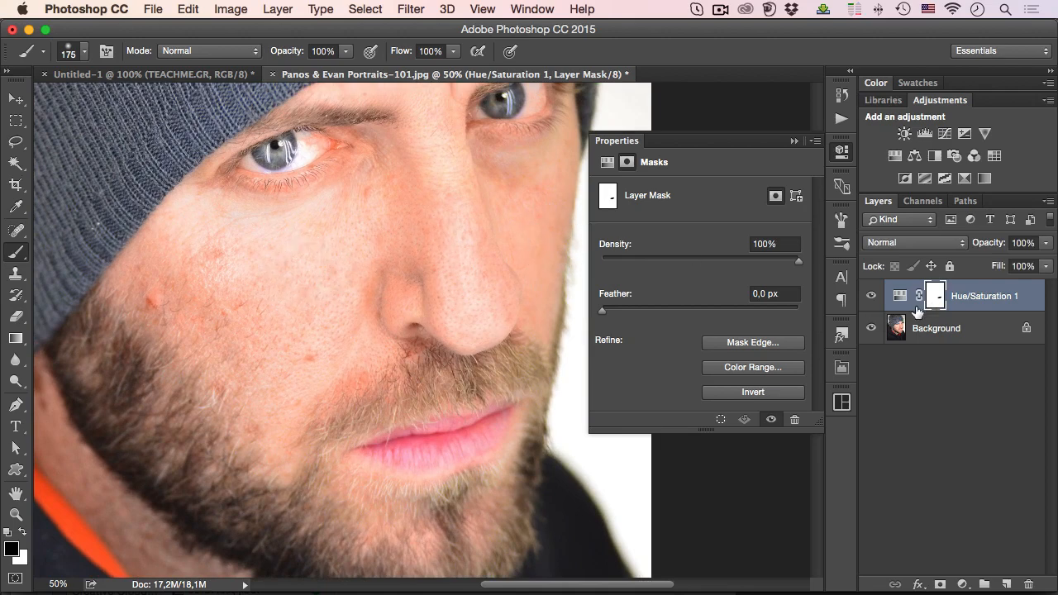
pyautogui.click(1006, 585)
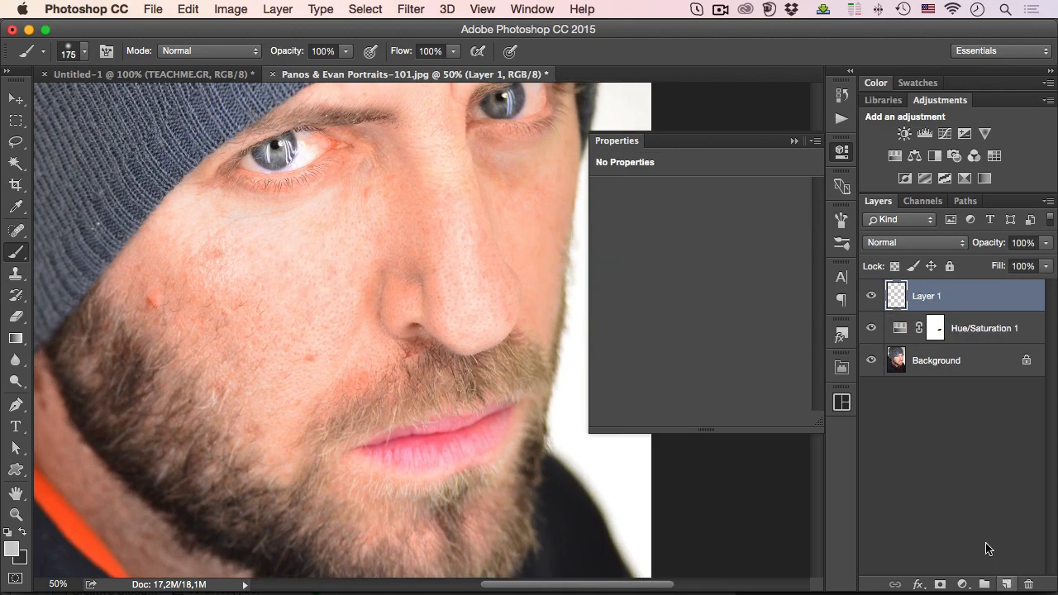
pyautogui.keyDown('alt'); pyautogui.click(273, 243); pyautogui.keyUp('alt')
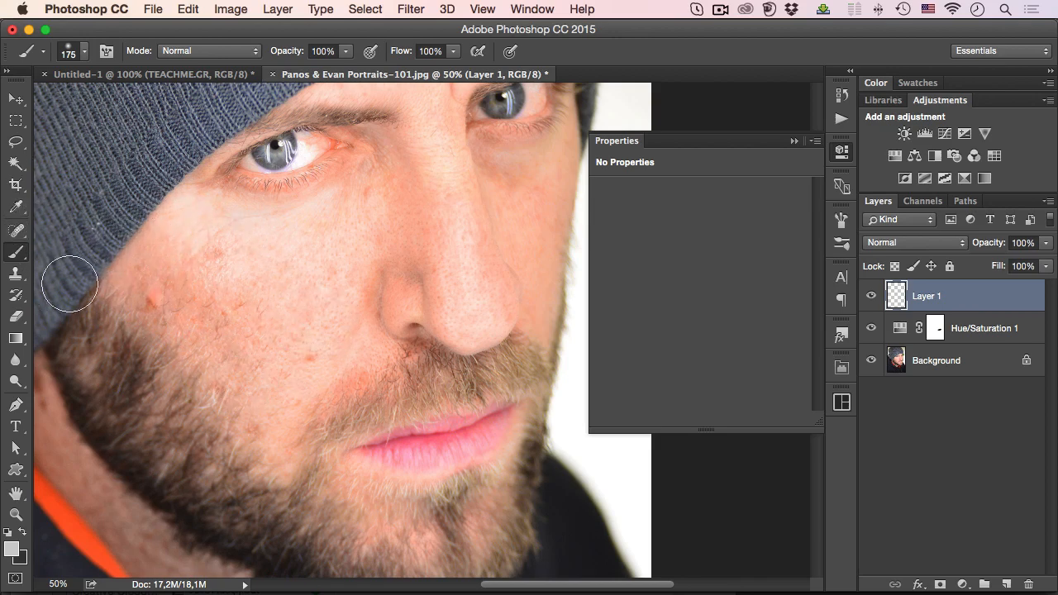
pyautogui.press('s')
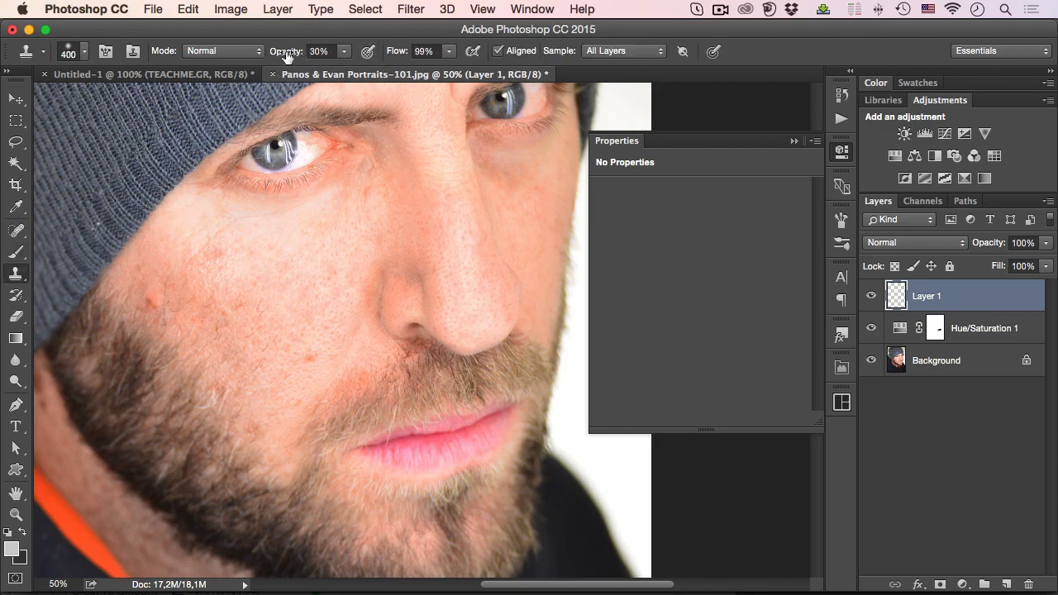
pyautogui.moveTo(286, 52)
pyautogui.mouseDown()
pyautogui.moveTo(382, 56)
pyautogui.moveTo(347, 55)
pyautogui.moveTo(354, 66)
pyautogui.mouseUp()
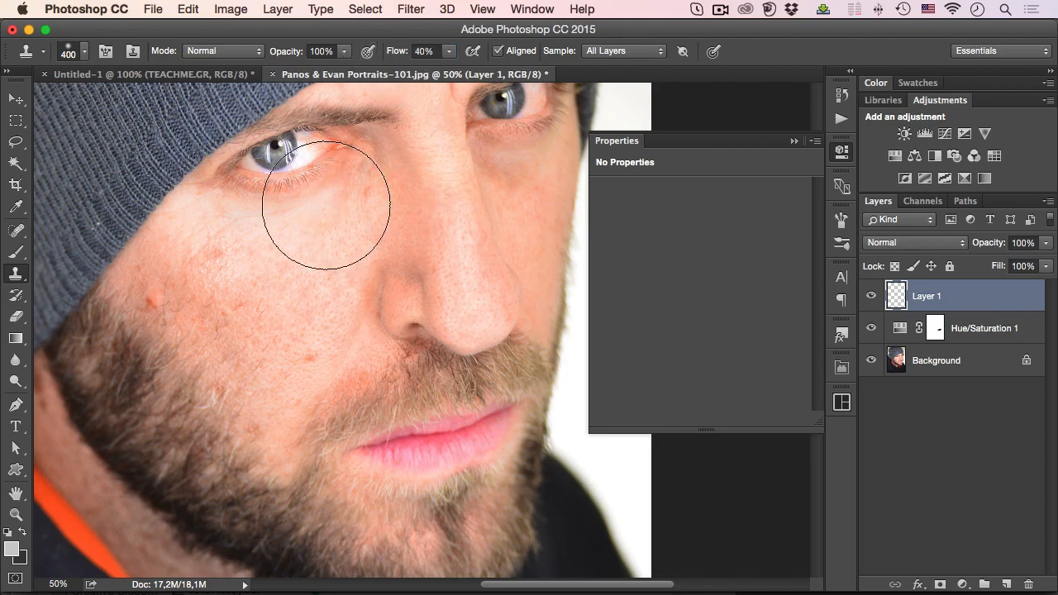
# Clone clean cheek skin over the blemish below the inner corner of the eye with a 125 px Clone Stamp
pyautogui.press('[')
pyautogui.press('[')
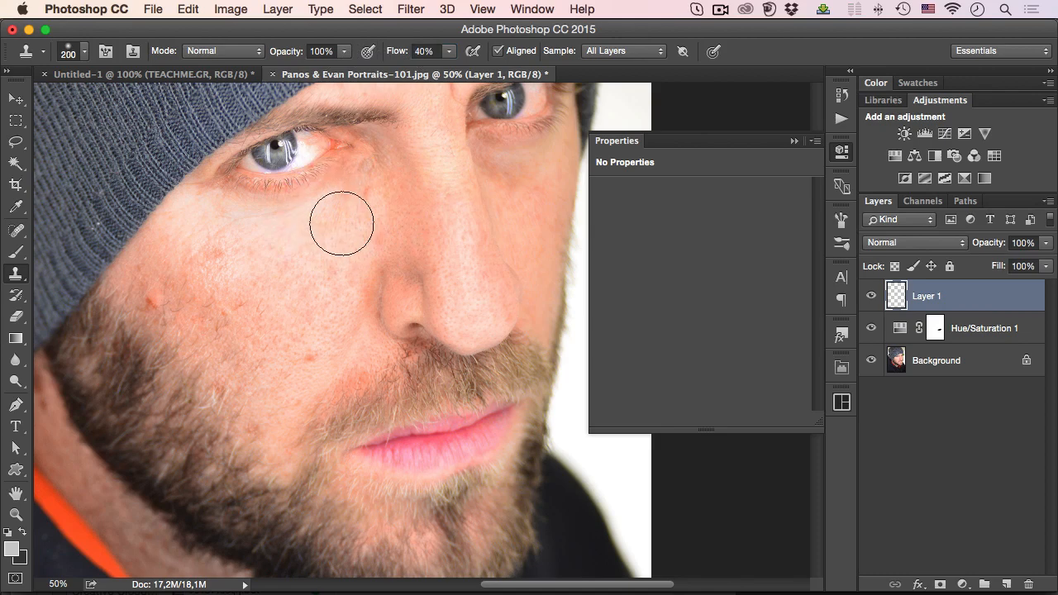
pyautogui.press('[')
pyautogui.press('[')
pyautogui.press('[')
pyautogui.keyDown('alt'); pyautogui.click(360, 242); pyautogui.keyUp('alt')
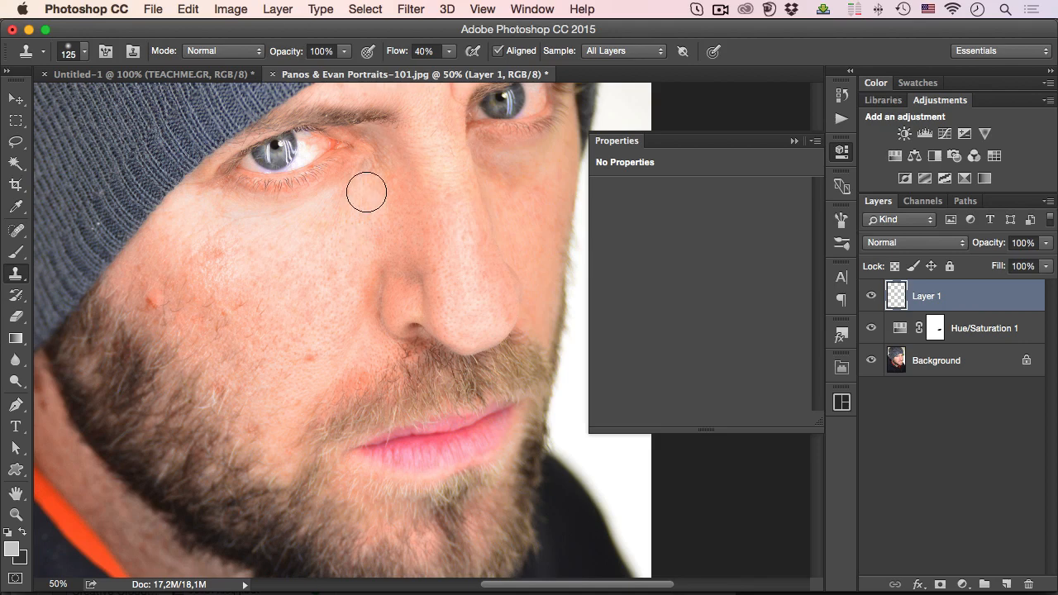
pyautogui.moveTo(366, 190); pyautogui.dragTo(362, 207)
# Clone nearby clean skin over the red spots on the upper cheek below the eye
pyautogui.keyDown('alt'); pyautogui.click(248, 281); pyautogui.keyUp('alt')
pyautogui.moveTo(216, 256); pyautogui.dragTo(229, 257)
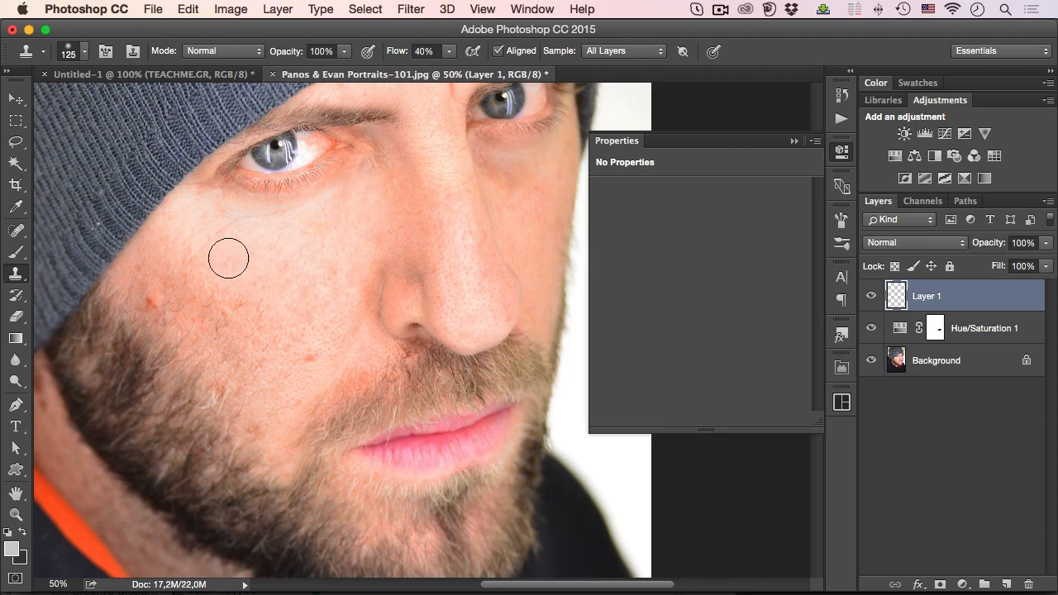
pyautogui.keyDown('alt'); pyautogui.click(157, 253); pyautogui.keyUp('alt')
pyautogui.moveTo(188, 276); pyautogui.dragTo(203, 276)
# Clone out the red pimple and surrounding marks beside the sideburn with an 80 px Clone Stamp
pyautogui.press('[')
pyautogui.press('[')
pyautogui.press('[')
pyautogui.keyDown('alt'); pyautogui.click(151, 250); pyautogui.keyUp('alt')
pyautogui.moveTo(137, 268); pyautogui.dragTo(153, 300)
pyautogui.keyDown('alt'); pyautogui.click(189, 337); pyautogui.keyUp('alt')
pyautogui.click(155, 302)
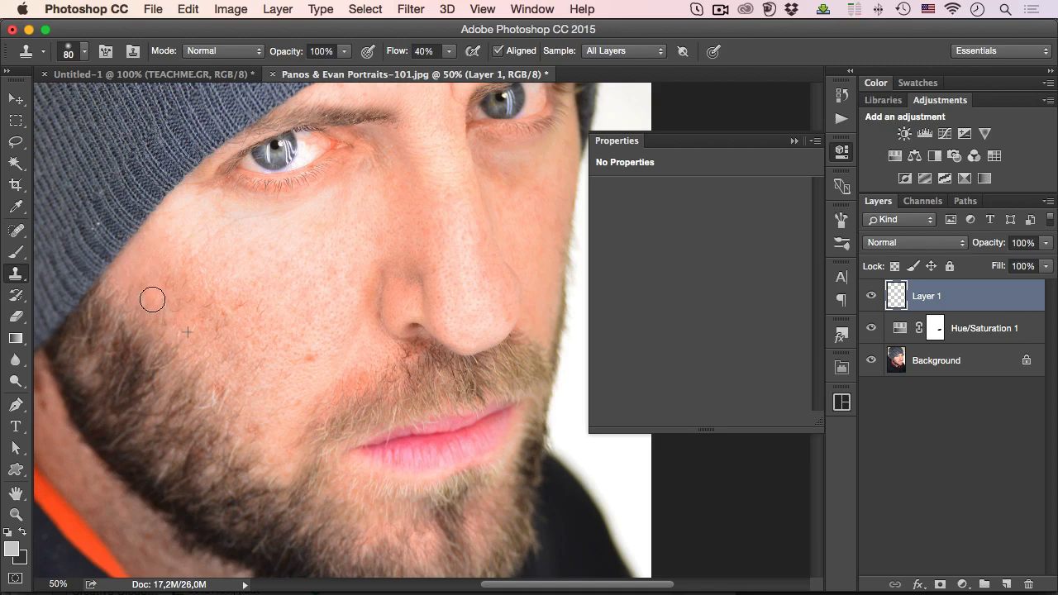
pyautogui.keyDown('alt'); pyautogui.click(244, 338); pyautogui.keyUp('alt')
pyautogui.click(146, 289)
# Clone clean skin over the small spots on the lower cheek and along the beard edge
pyautogui.moveTo(307, 311); pyautogui.dragTo(286, 289)
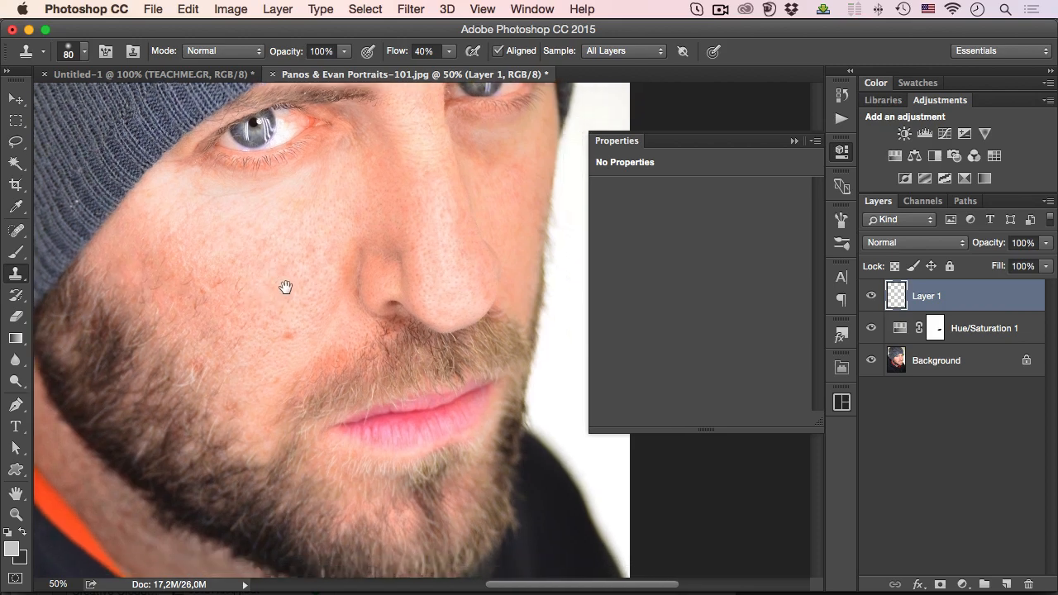
pyautogui.keyDown('alt'); pyautogui.click(307, 314); pyautogui.keyUp('alt')
pyautogui.moveTo(289, 334); pyautogui.dragTo(291, 331)
pyautogui.moveTo(275, 378); pyautogui.dragTo(273, 380)
pyautogui.keyDown('alt'); pyautogui.click(296, 323); pyautogui.keyUp('alt')
pyautogui.click(264, 355)
pyautogui.keyDown('alt'); pyautogui.click(180, 339); pyautogui.keyUp('alt')
pyautogui.moveTo(191, 367); pyautogui.dragTo(196, 369)
# Examine the retouched face up close and in full view for remaining blemishes
pyautogui.scroll(3, 240, 326)
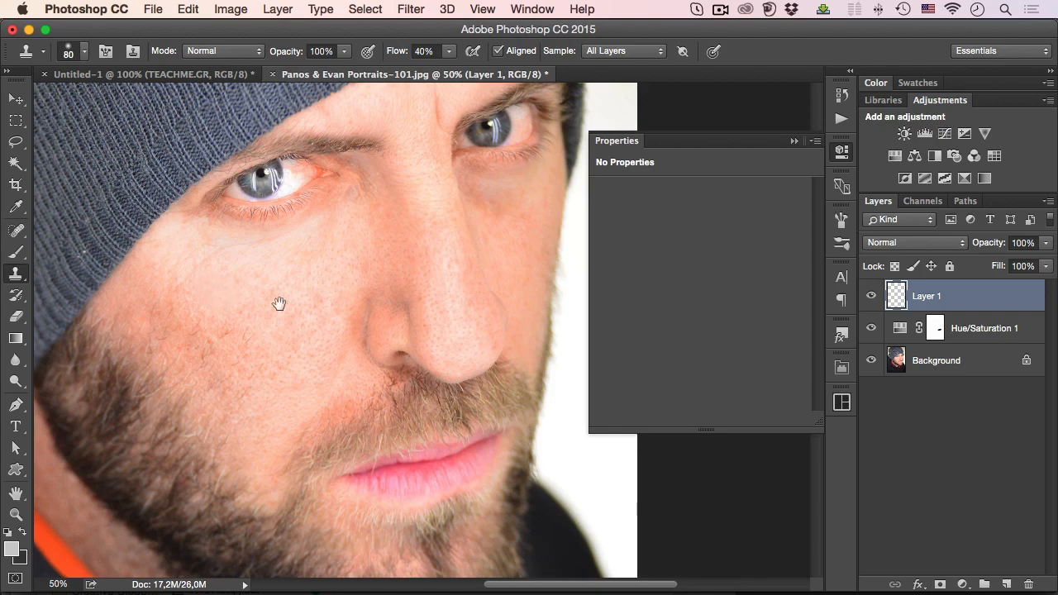
pyautogui.moveTo(279, 302)
pyautogui.mouseDown()
pyautogui.moveTo(177, 331)
pyautogui.moveTo(207, 349)
pyautogui.mouseUp()
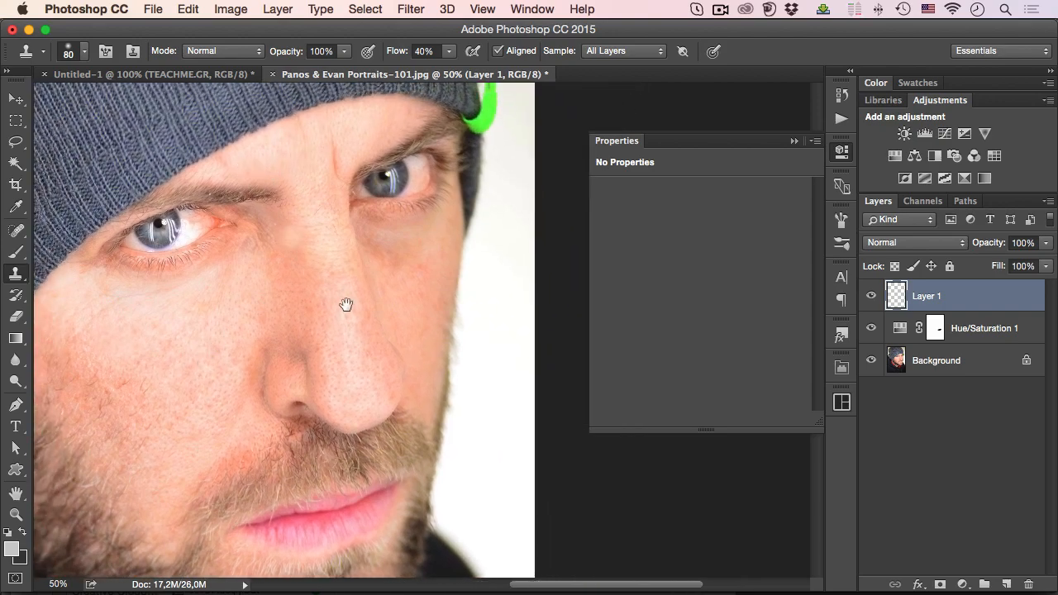
pyautogui.moveTo(350, 302)
pyautogui.mouseDown()
pyautogui.moveTo(355, 241)
pyautogui.moveTo(418, 220)
pyautogui.moveTo(443, 238)
pyautogui.moveTo(482, 236)
pyautogui.mouseUp()
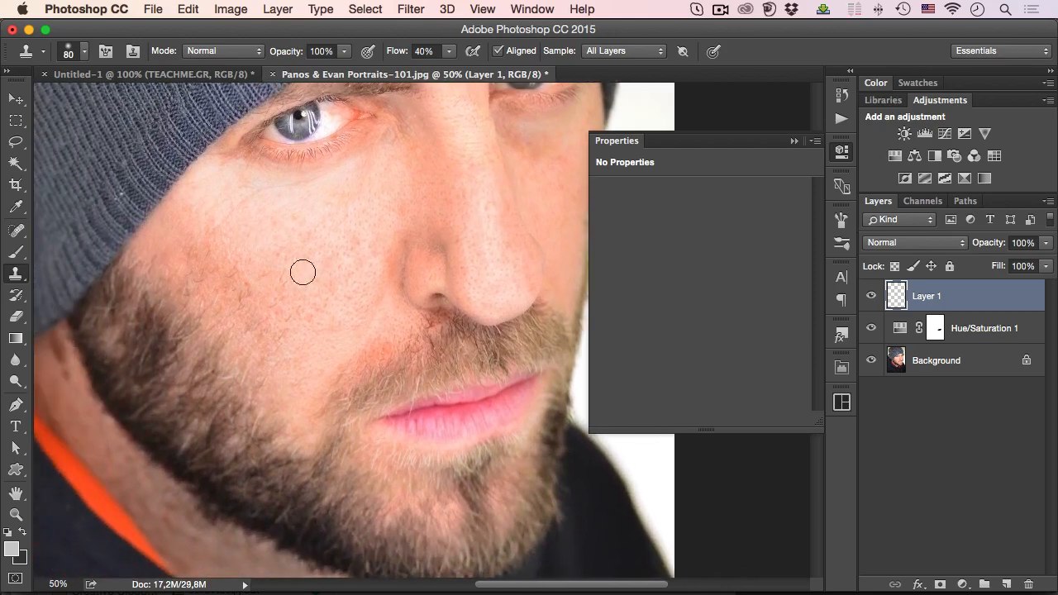
pyautogui.moveTo(342, 279); pyautogui.dragTo(309, 308)
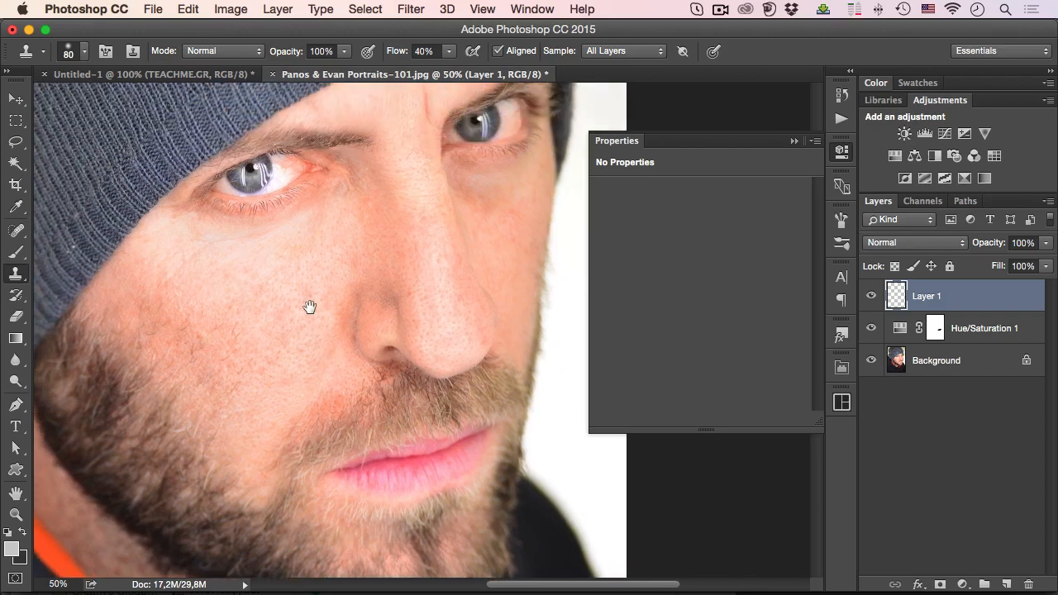
pyautogui.keyDown('alt'); pyautogui.click(300, 294); pyautogui.keyUp('alt')
pyautogui.keyDown('alt'); pyautogui.click(300, 295); pyautogui.keyUp('alt')
pyautogui.keyDown('alt'); pyautogui.click(300, 295); pyautogui.keyUp('alt')
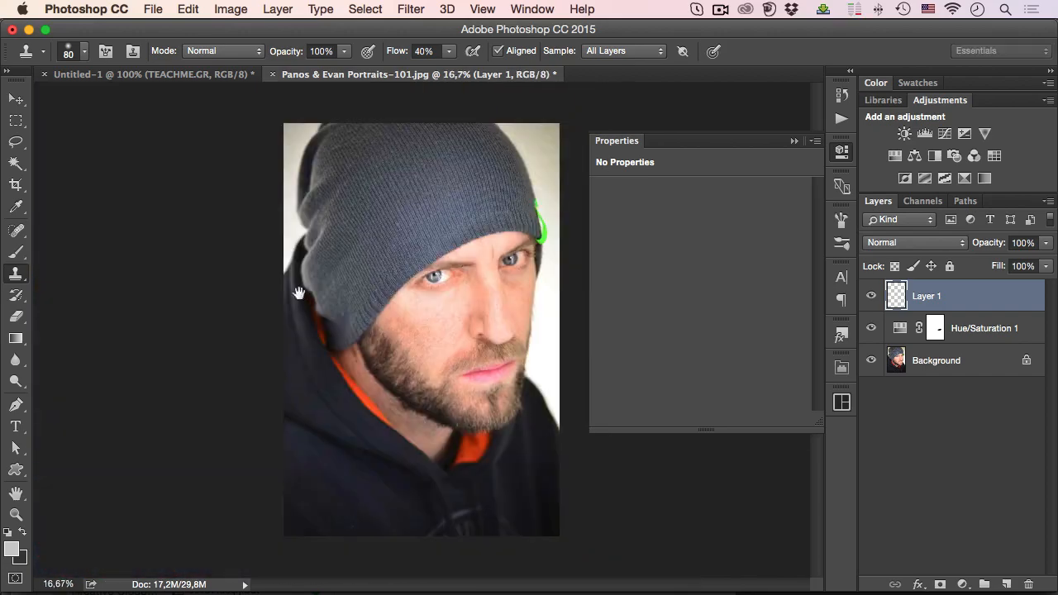
pyautogui.keyDown('super'); pyautogui.click(465, 304); pyautogui.keyUp('super')
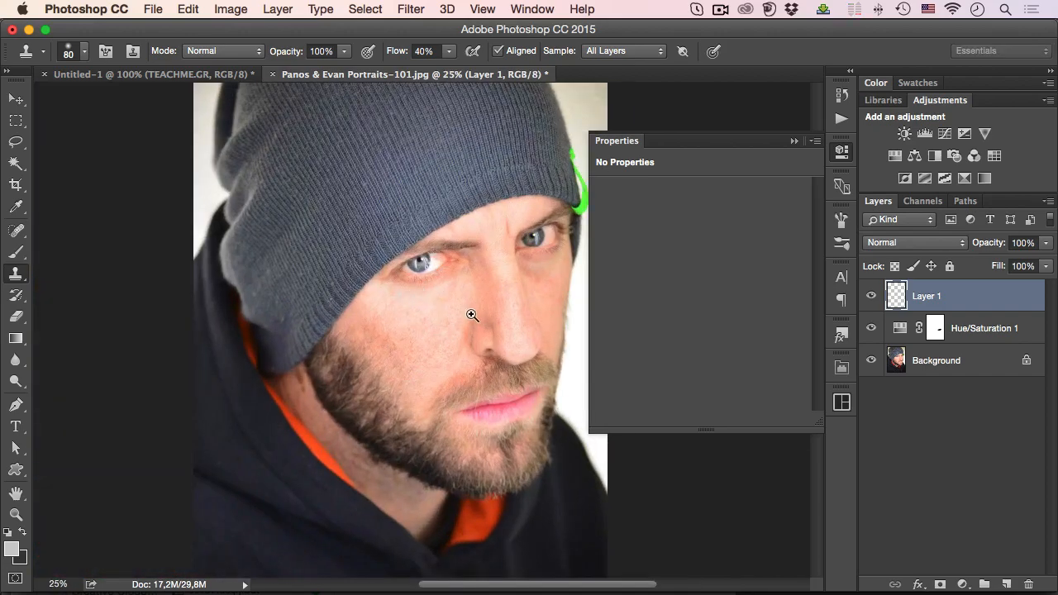
pyautogui.keyDown('super'); pyautogui.click(471, 315); pyautogui.keyUp('super')
pyautogui.moveTo(447, 312)
pyautogui.mouseDown()
pyautogui.moveTo(354, 318)
pyautogui.moveTo(378, 342)
pyautogui.mouseUp()
# Clone clean skin over the small spot on the side of the nose
pyautogui.keyDown('super'); pyautogui.click(383, 325); pyautogui.keyUp('super')
pyautogui.keyDown('super'); pyautogui.click(431, 326); pyautogui.keyUp('super')
pyautogui.keyDown('alt'); pyautogui.click(414, 327); pyautogui.keyUp('alt')
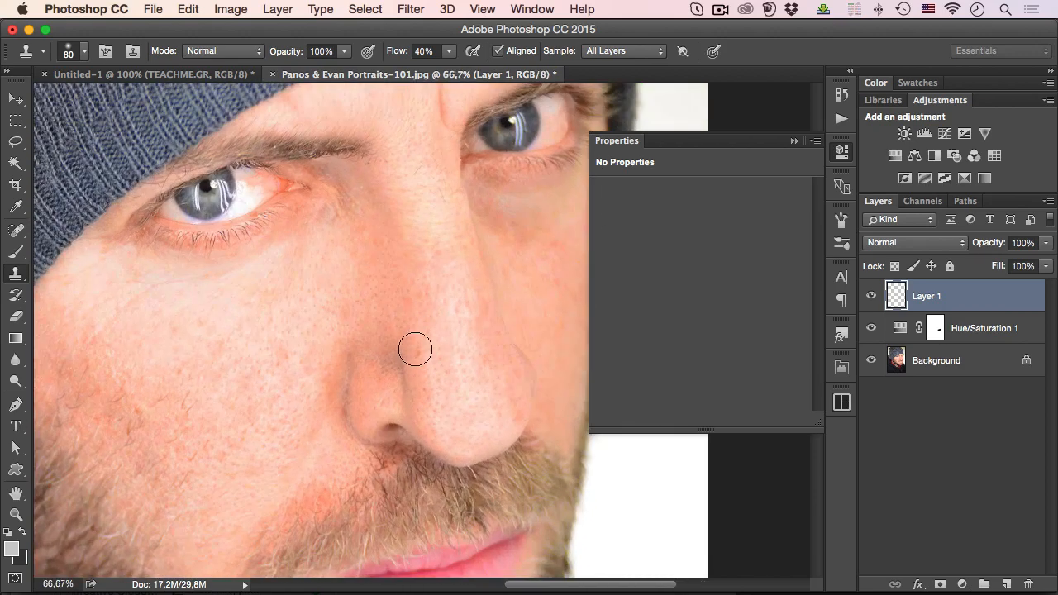
pyautogui.click(418, 355)
# Check the cheek, nose and eye area at several magnifications for spots still needing retouching
pyautogui.moveTo(343, 297); pyautogui.dragTo(400, 326)
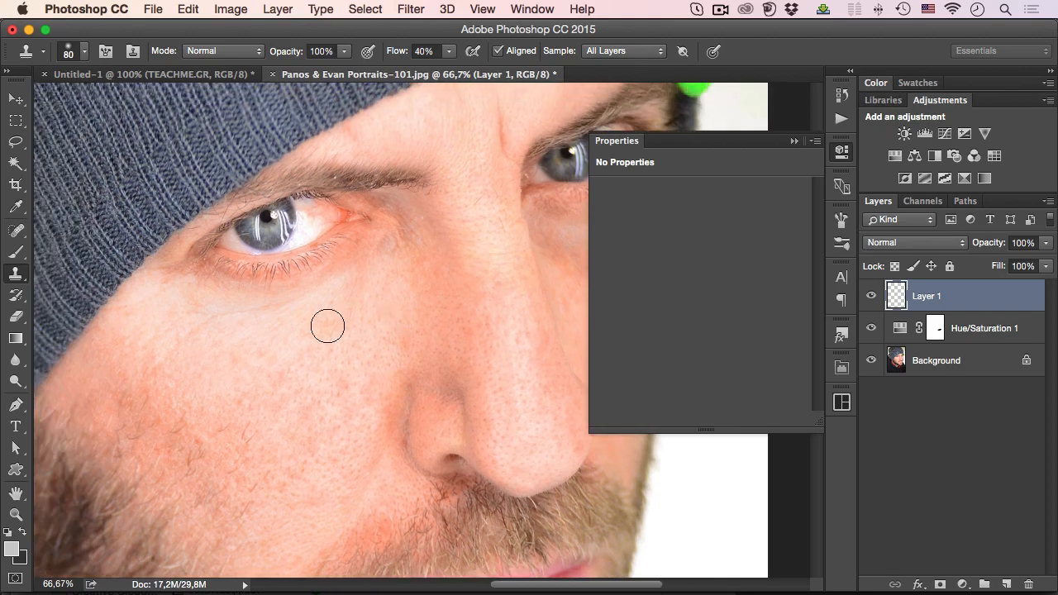
pyautogui.keyDown('alt'); pyautogui.keyDown('super'); pyautogui.click(350, 335); pyautogui.keyUp('super'); pyautogui.keyUp('alt')
pyautogui.moveTo(236, 344)
pyautogui.mouseDown()
pyautogui.moveTo(293, 286)
pyautogui.moveTo(253, 286)
pyautogui.mouseUp()
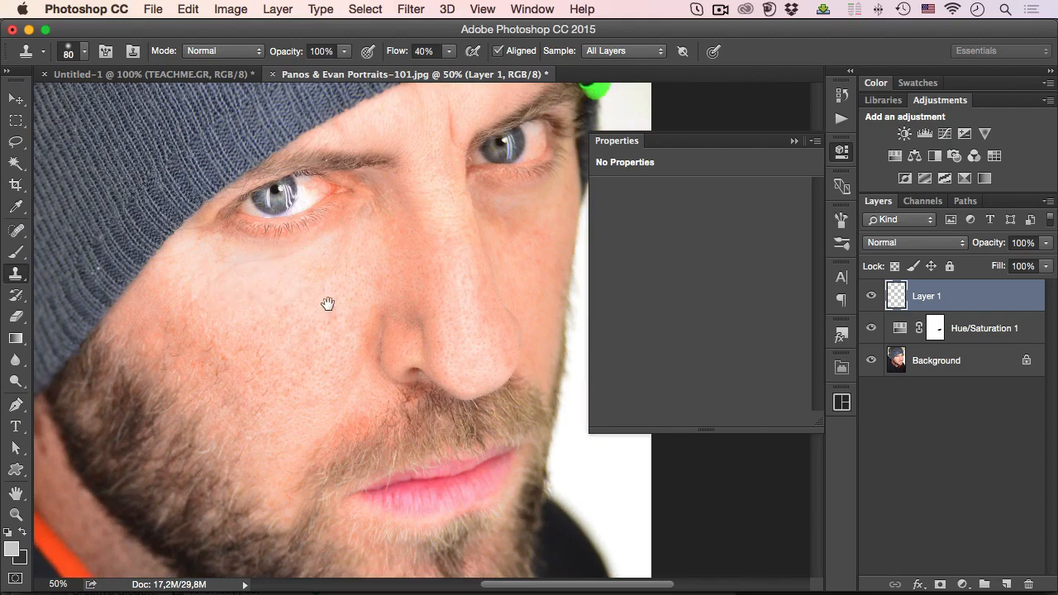
pyautogui.moveTo(326, 304); pyautogui.dragTo(369, 276)
pyautogui.scroll(-1, 360, 281)
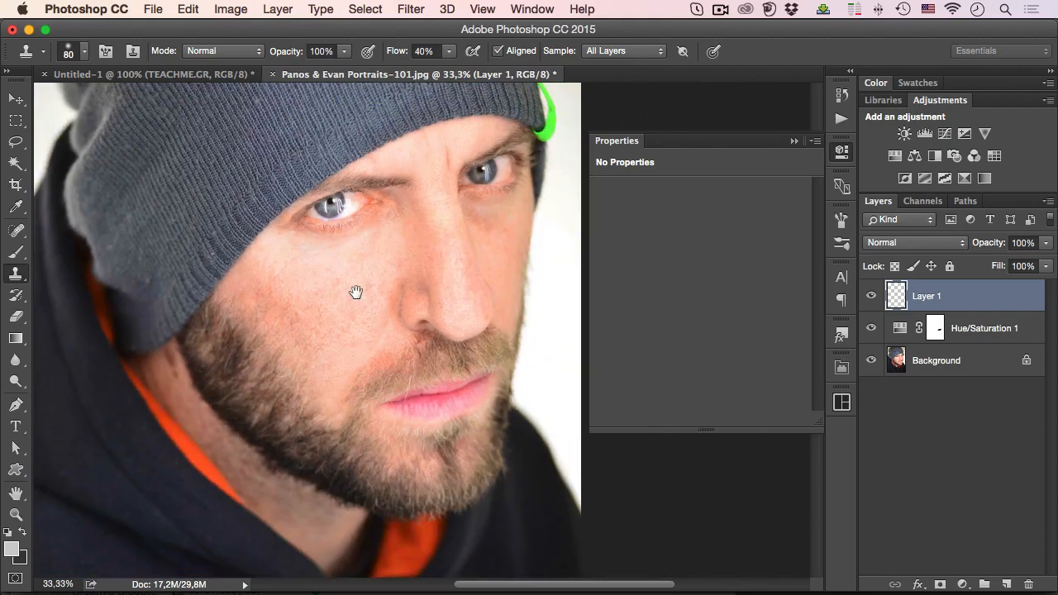
pyautogui.keyDown('alt'); pyautogui.click(363, 267); pyautogui.keyUp('alt')
pyautogui.keyDown('super'); pyautogui.click(349, 227); pyautogui.keyUp('super')
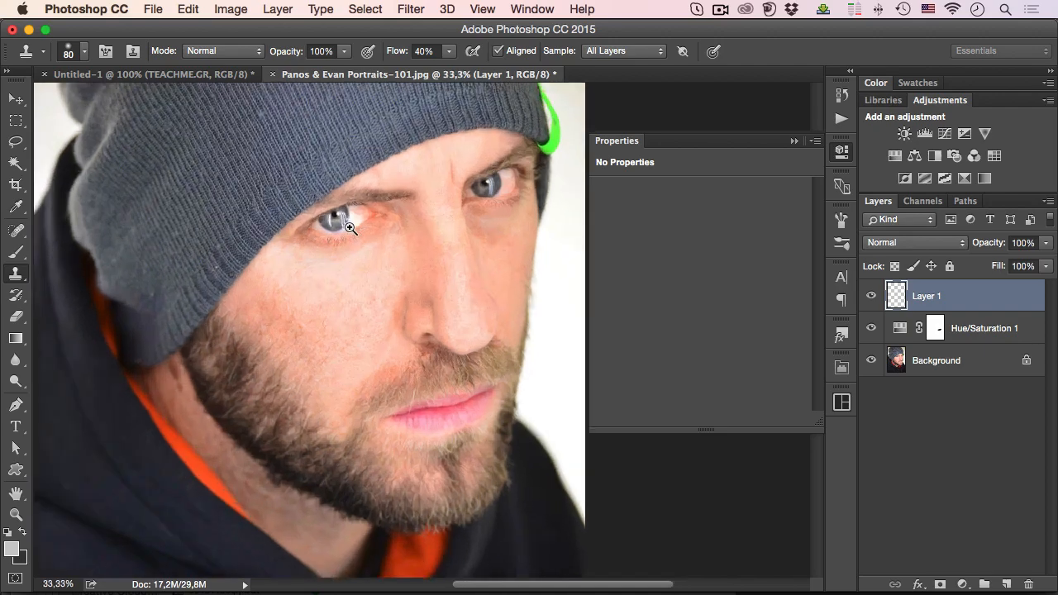
# Retouch the skin above the eyebrow next to the hat with a 50 px Clone Stamp
pyautogui.keyDown('super'); pyautogui.click(398, 186); pyautogui.keyUp('super')
pyautogui.keyDown('super'); pyautogui.click(395, 185); pyautogui.keyUp('super')
pyautogui.moveTo(371, 181); pyautogui.dragTo(377, 228)
pyautogui.press('[')
pyautogui.press('[')
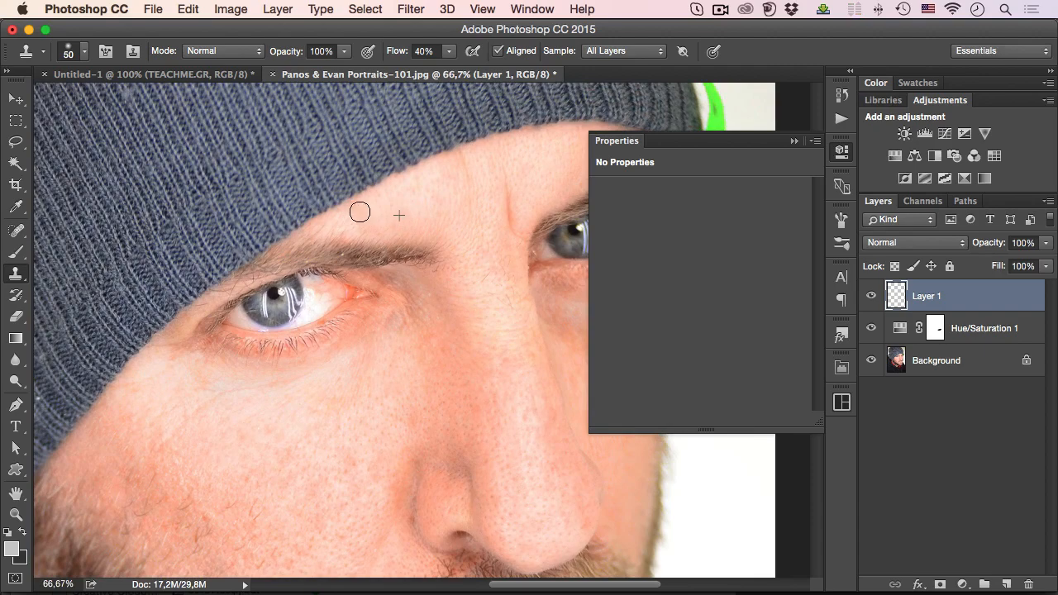
# Collapse the layer properties and compare the retouched portrait with the original Background layer
pyautogui.keyDown('alt'); pyautogui.click(480, 300); pyautogui.keyUp('alt')
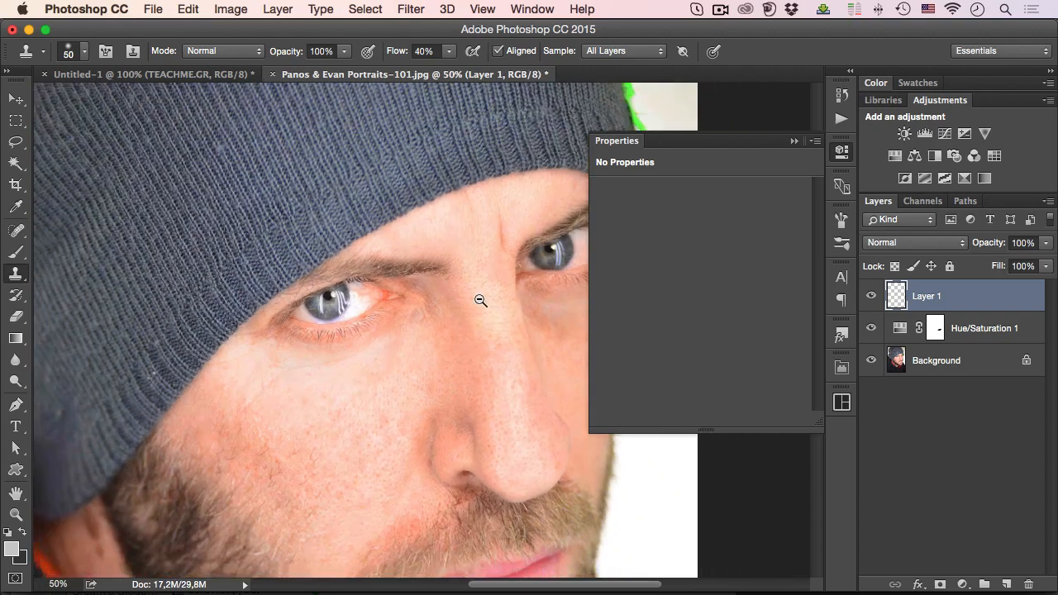
pyautogui.keyDown('alt'); pyautogui.click(480, 300); pyautogui.keyUp('alt')
pyautogui.keyDown('alt'); pyautogui.click(480, 300); pyautogui.keyUp('alt')
pyautogui.moveTo(480, 301); pyautogui.dragTo(349, 220)
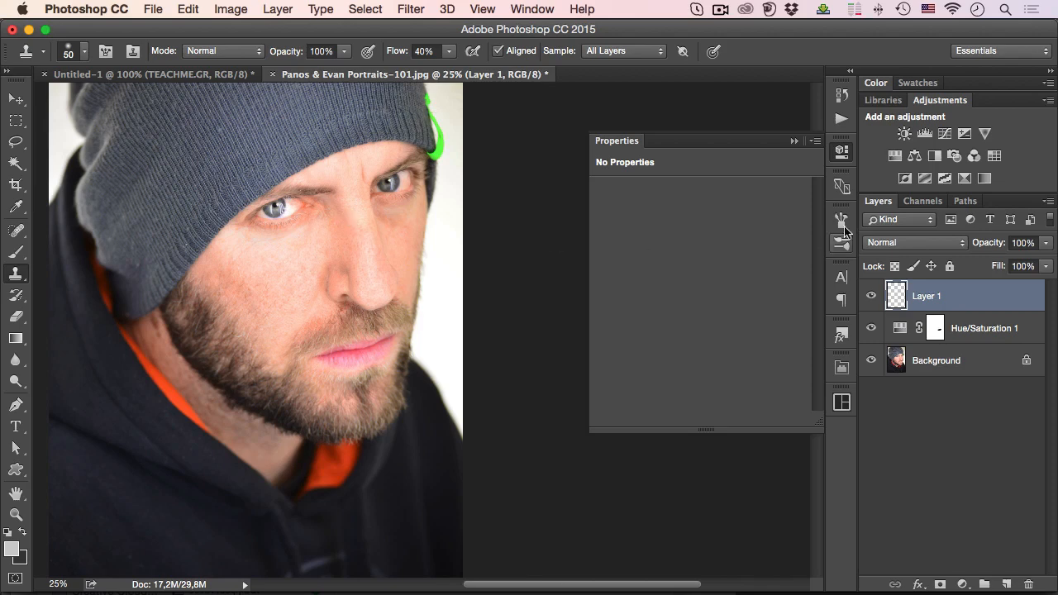
pyautogui.click(842, 152)
pyautogui.keyDown('alt'); pyautogui.click(870, 362); pyautogui.keyUp('alt')
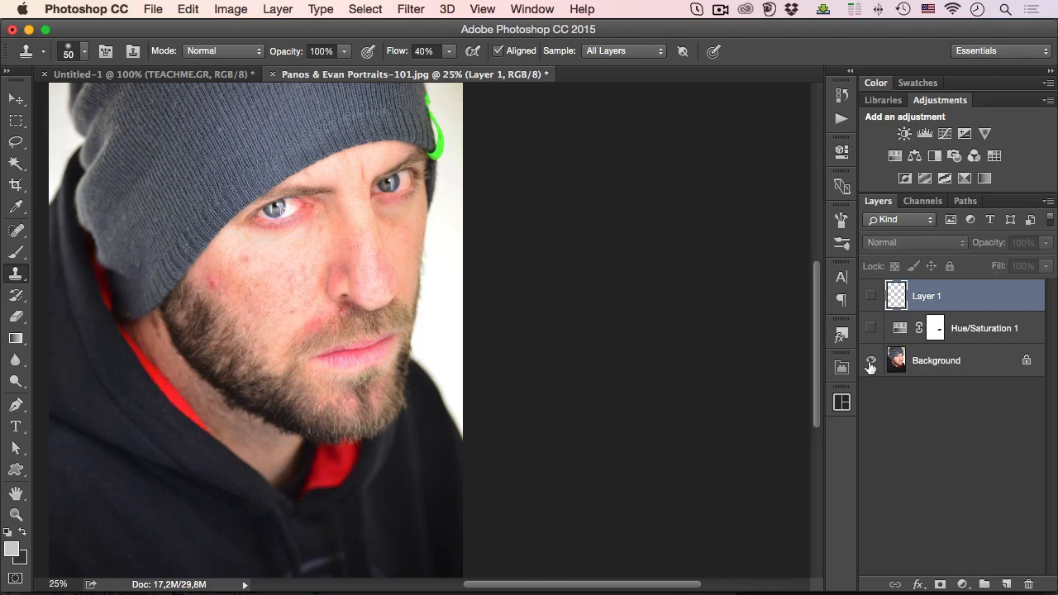
pyautogui.keyDown('alt'); pyautogui.click(870, 361); pyautogui.keyUp('alt')
pyautogui.keyDown('alt'); pyautogui.click(870, 361); pyautogui.keyUp('alt')
pyautogui.keyDown('alt'); pyautogui.click(870, 361); pyautogui.keyUp('alt')
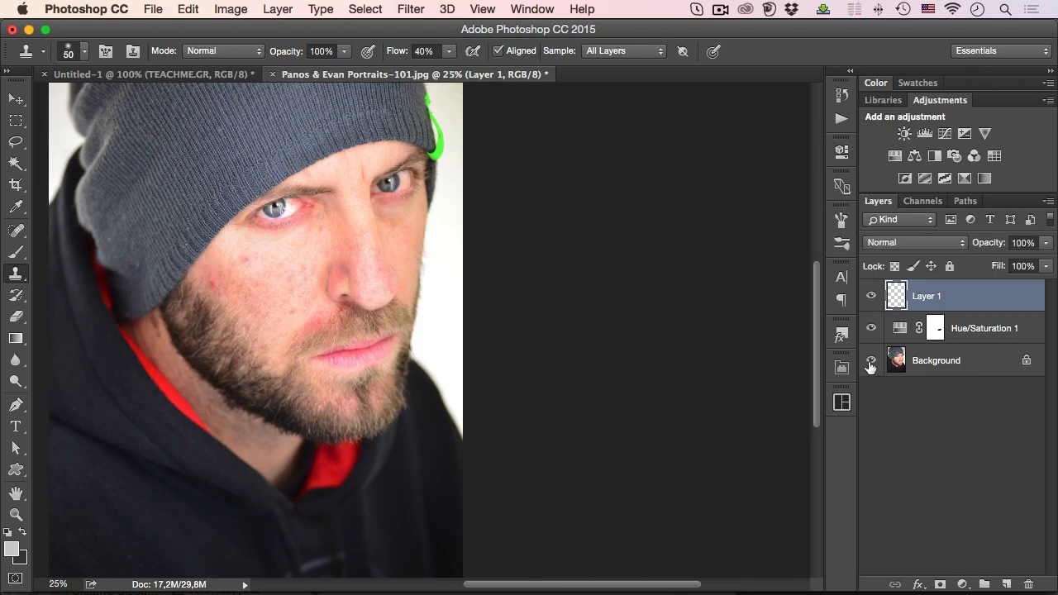
# Make the Hue/Saturation 1 layer active with its mask selected
pyautogui.hscroll(2, 529, 283)
pyautogui.hotkey('alt', '[')
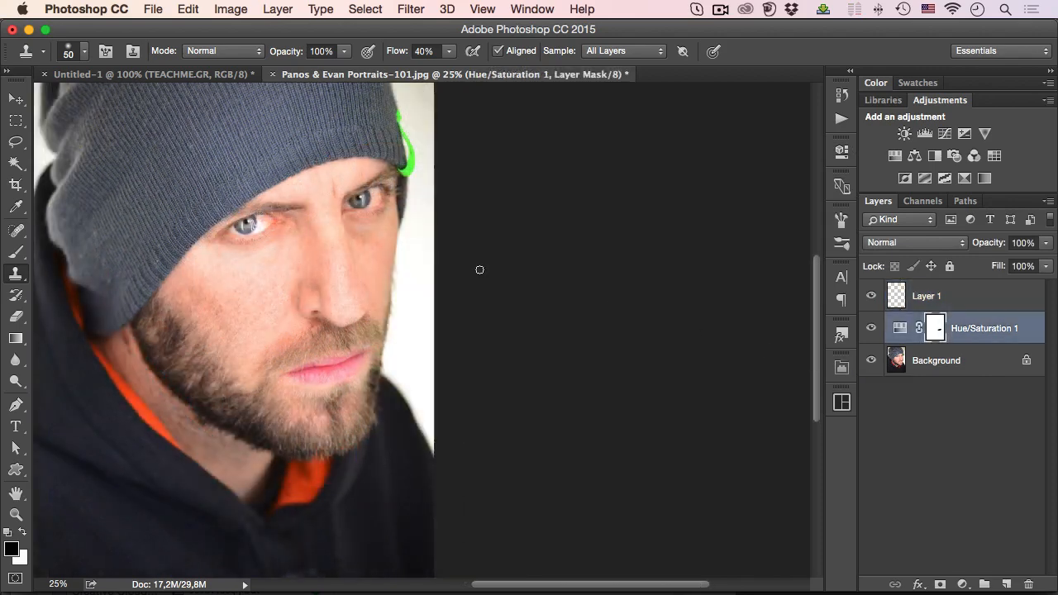